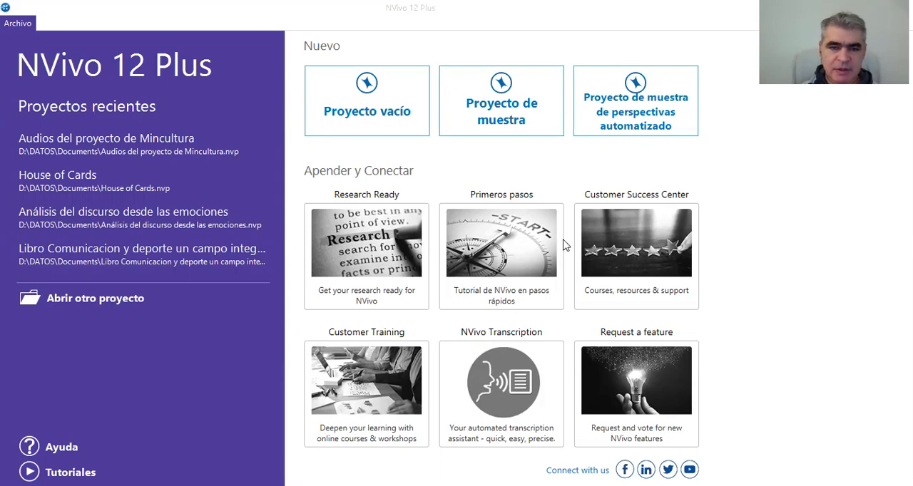
- Start a new blank project titled "Audios de Alpujarra"
left_click(382, 108)
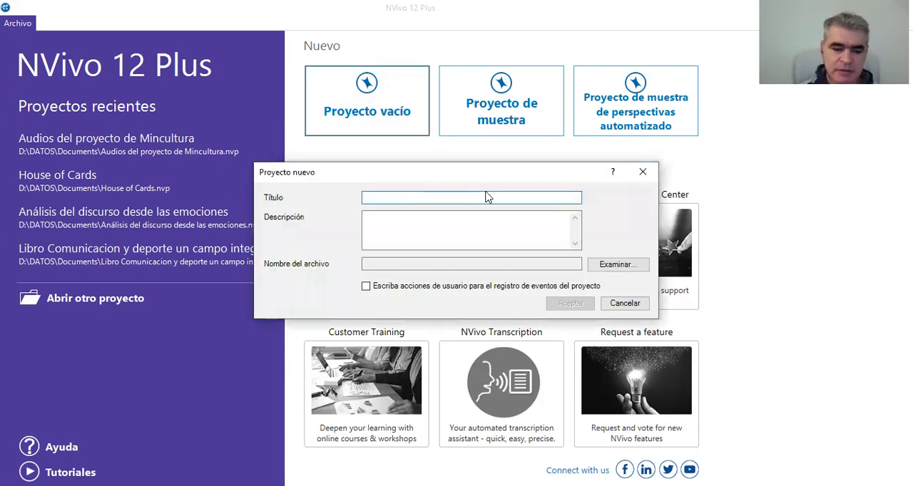
type("Audi")
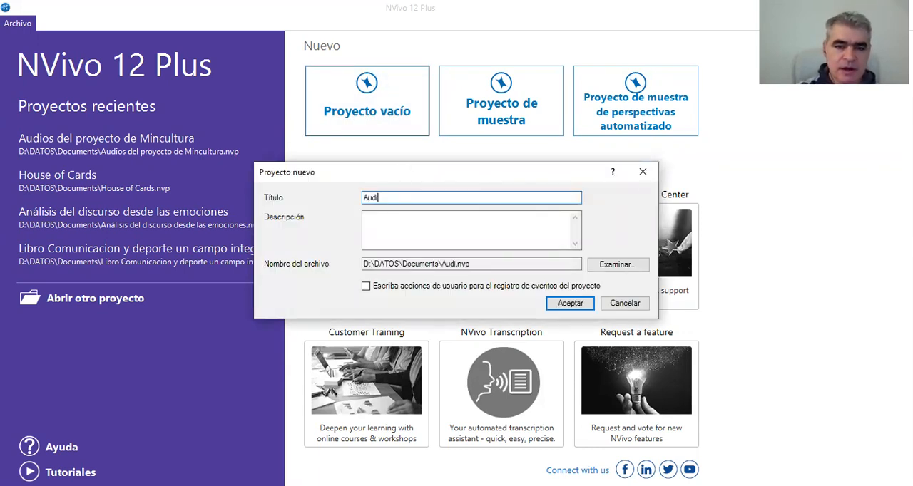
type("os de Alpujarra")
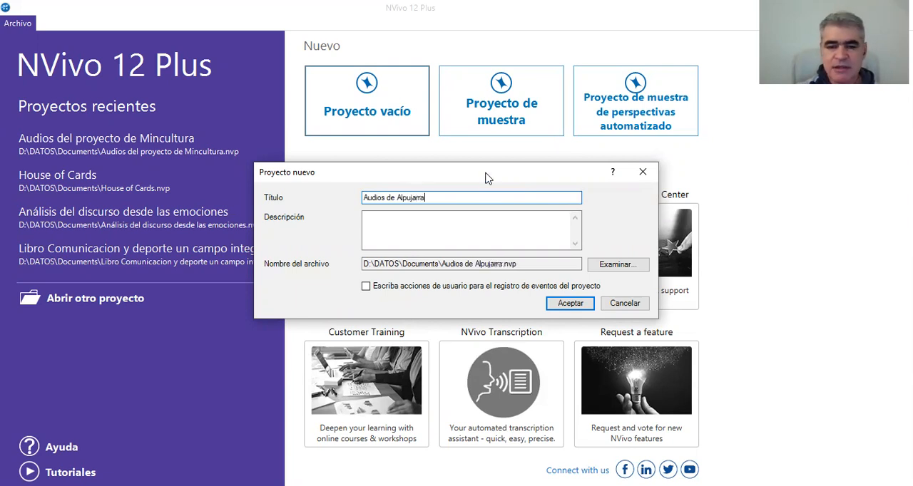
- Describe the project as "Tabulación cualitativa de la entrevista a la directora de Samán estéreo de Alpujarra" and create it
left_click(488, 223)
type("Tabulación cualitativa de la entrevista a la directora de Samán ")
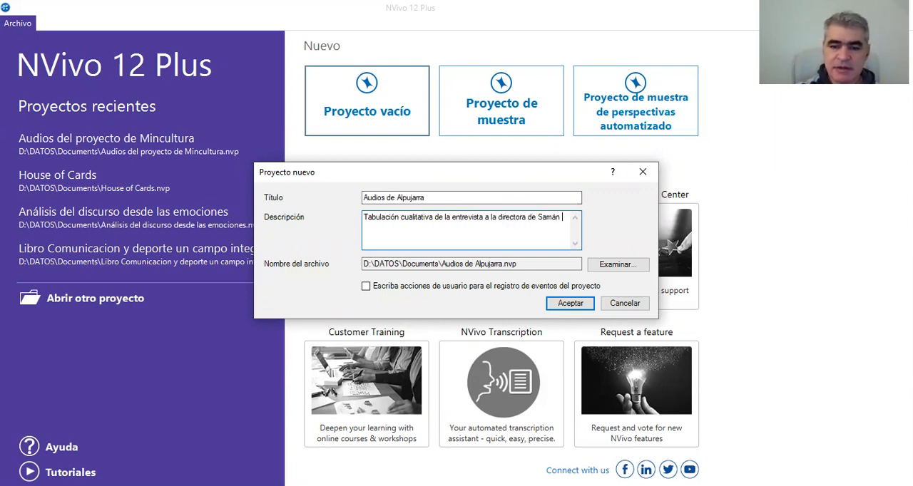
type("estéreo de Alpujarra")
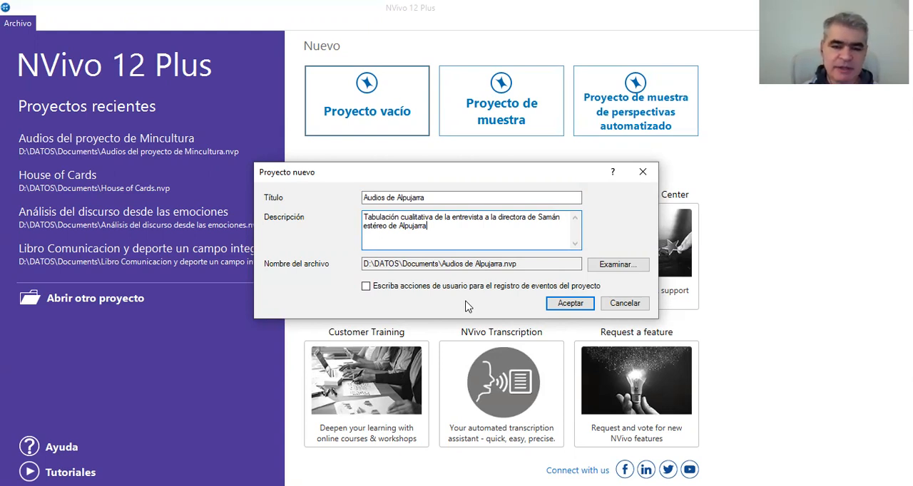
left_click(574, 303)
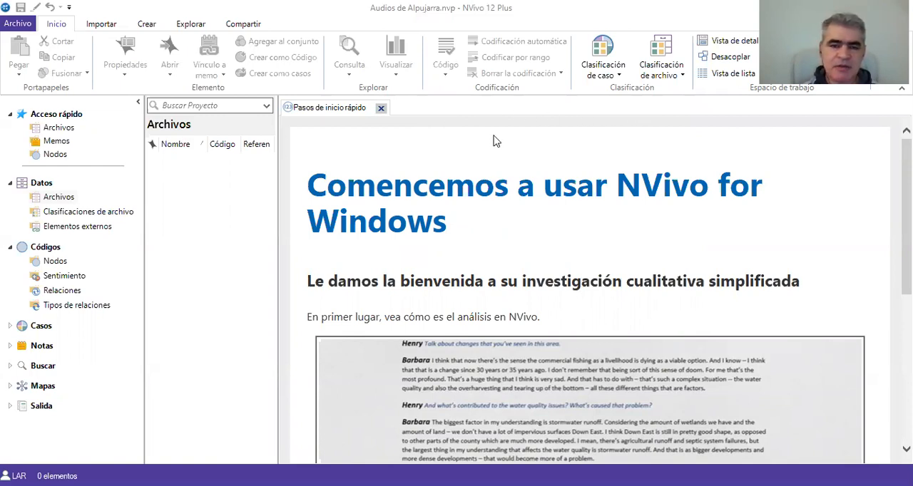
- Close the quick-start guide and import the Alpujarra interview Word document about Emisora Samán Estéreo from the Escritorio folder
left_click(381, 109)
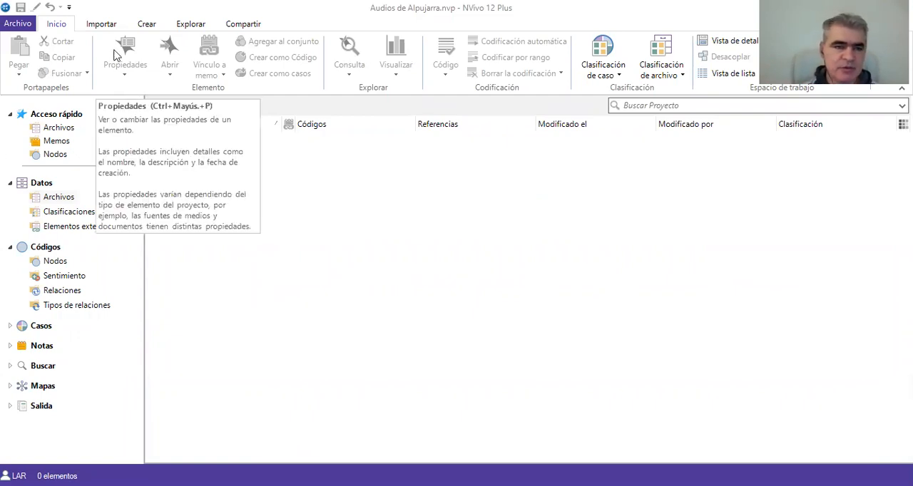
left_click(109, 26)
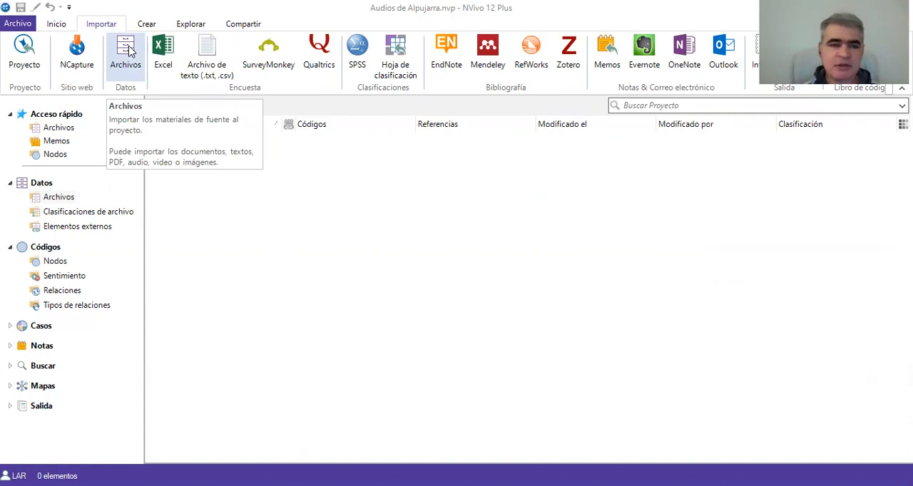
left_click(127, 51)
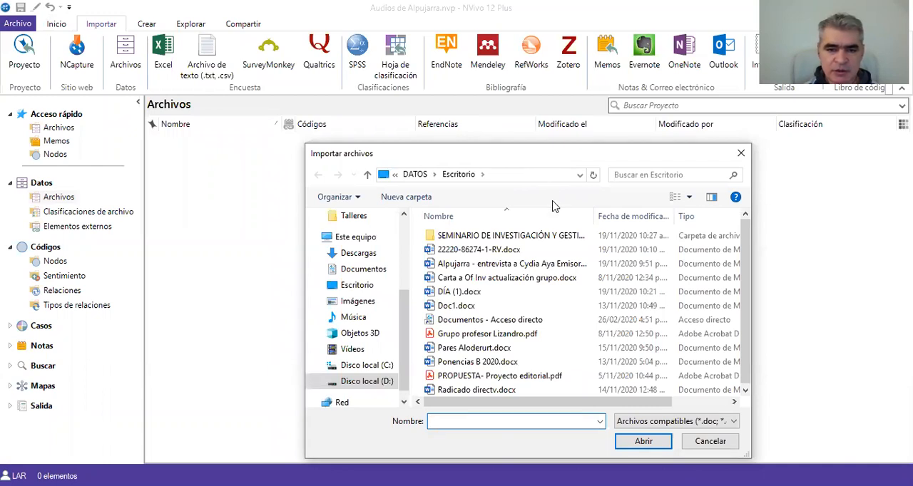
left_click(539, 268)
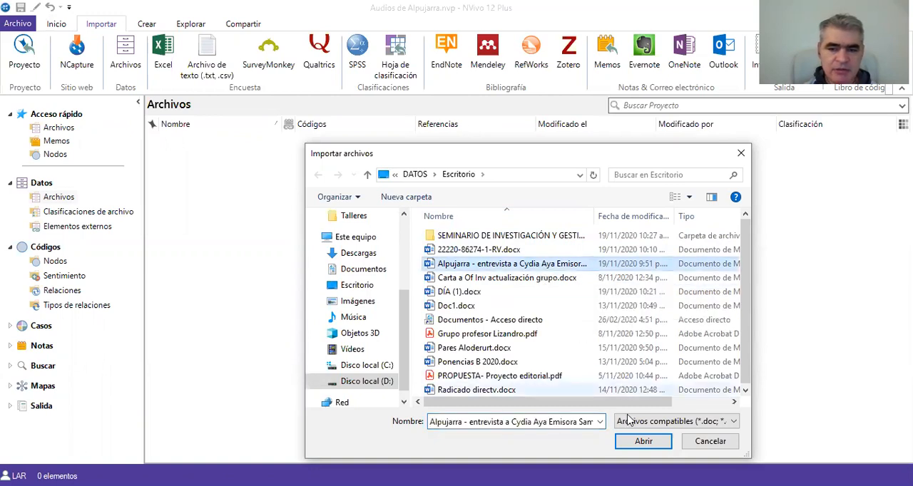
left_click(640, 443)
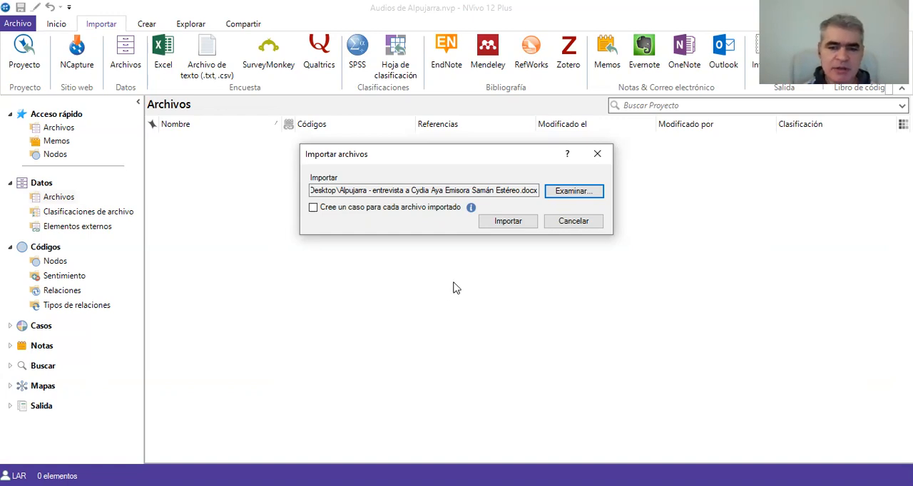
left_click(519, 226)
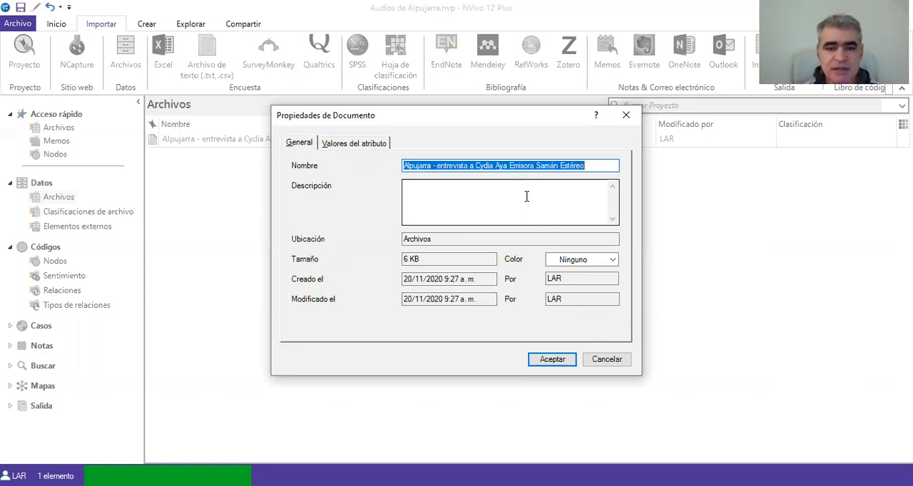
- Give the imported document the description "Tabulación cualitativa sobre las respuestas de la entrevistada." and accept its properties
left_click(526, 194)
type("Ta")
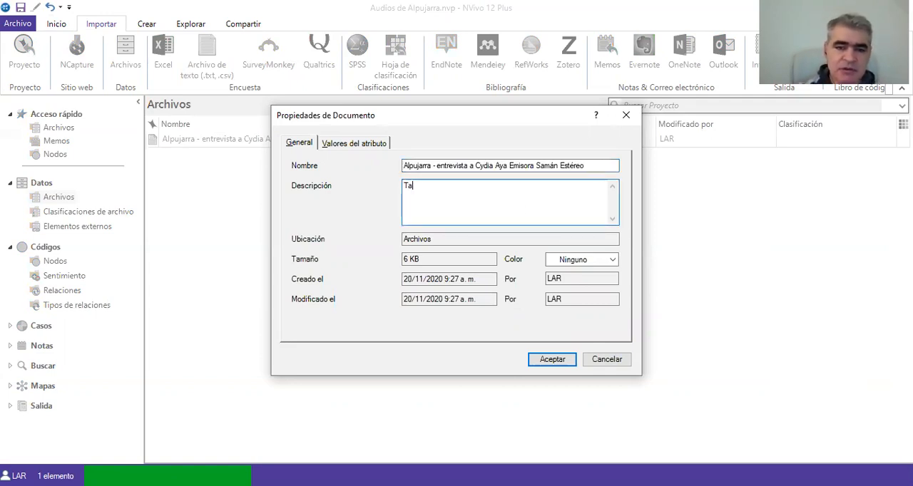
type("bulación c")
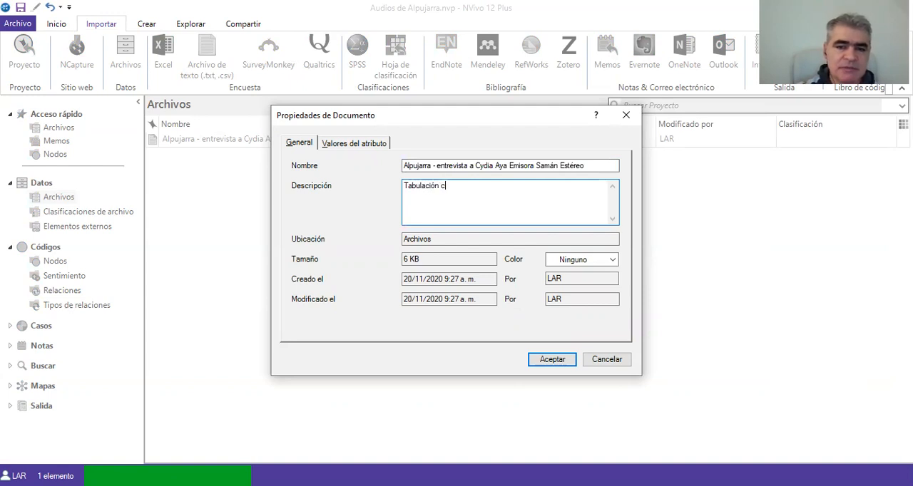
type("ualitativa s")
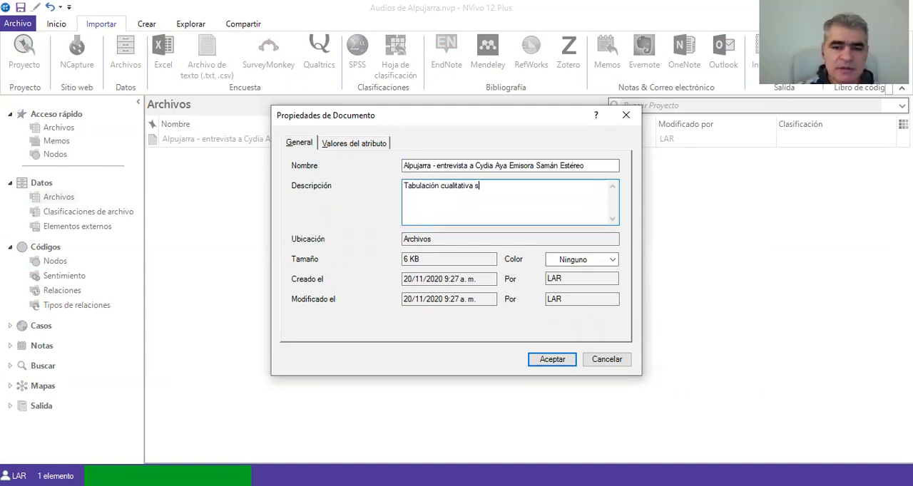
type("obre las res")
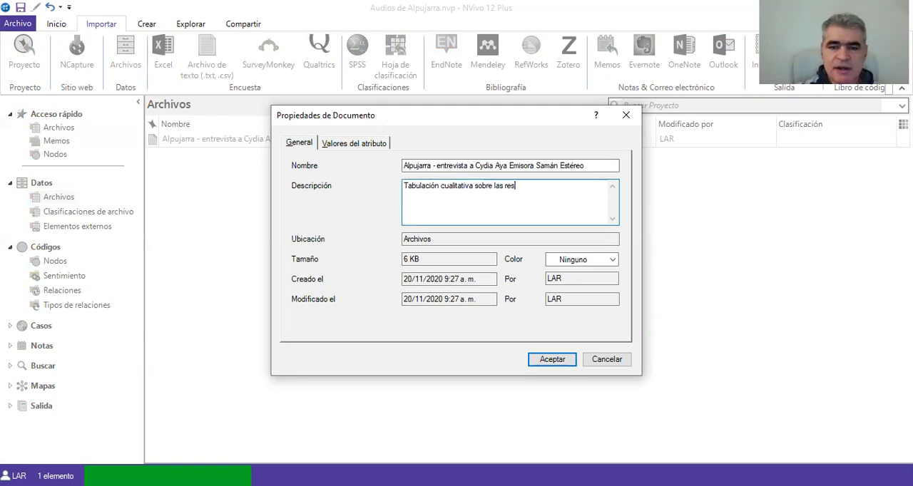
type("puestas de la en")
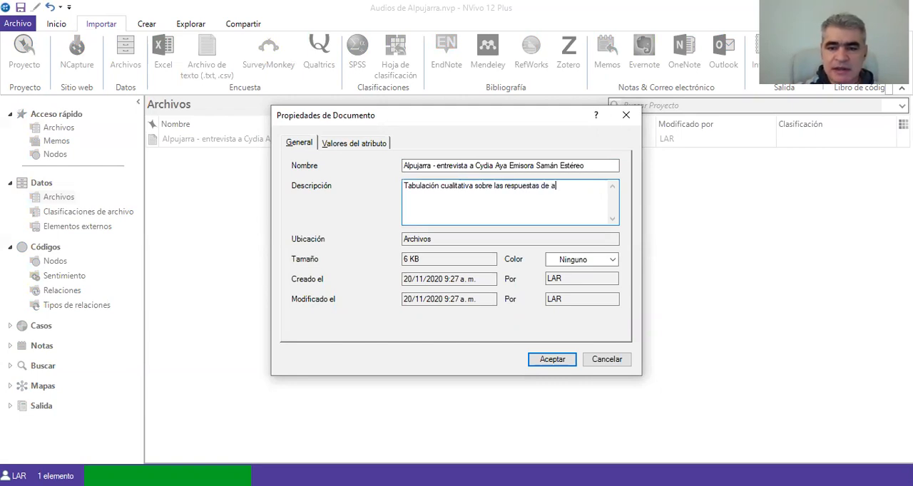
type("trevistada.")
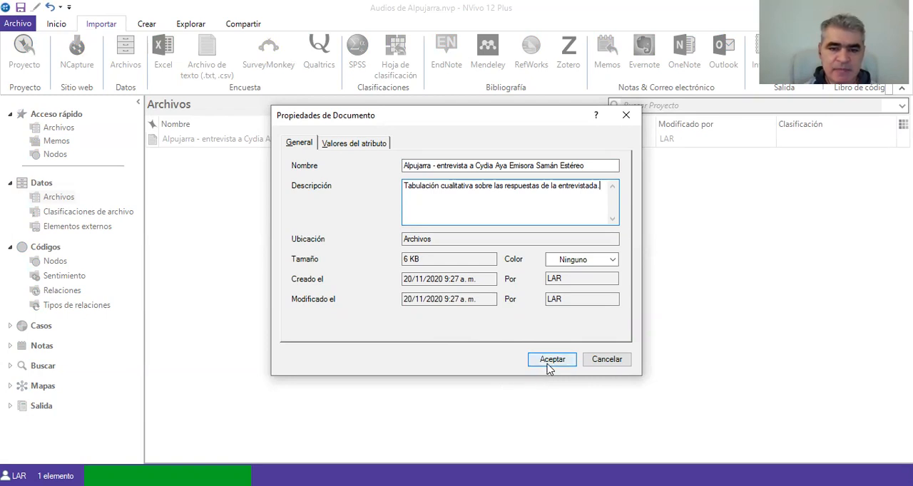
left_click(353, 149)
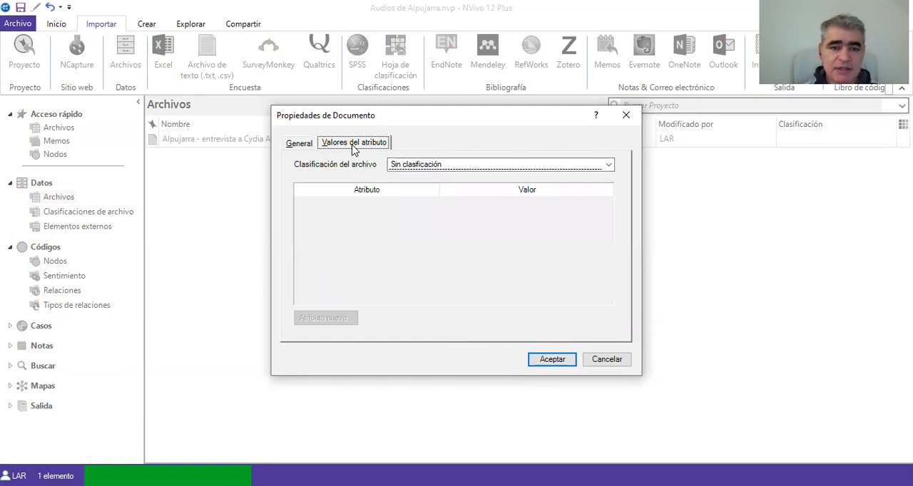
left_click(295, 146)
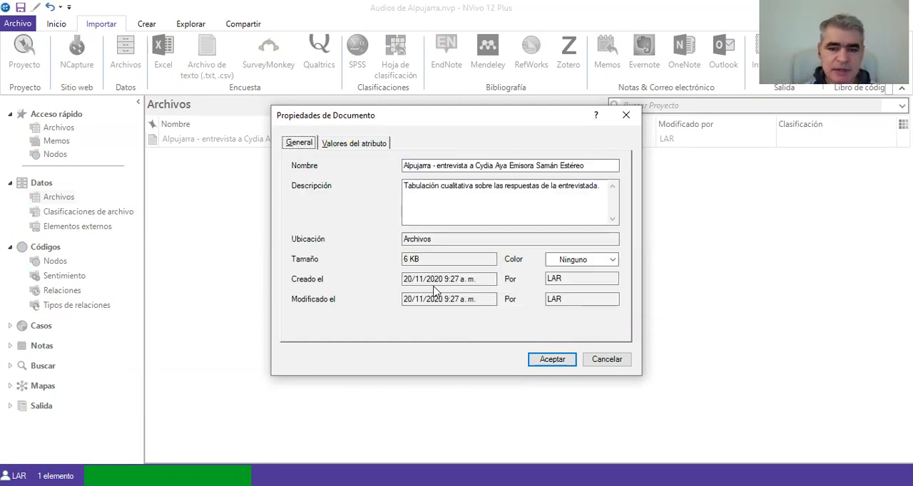
left_click(552, 360)
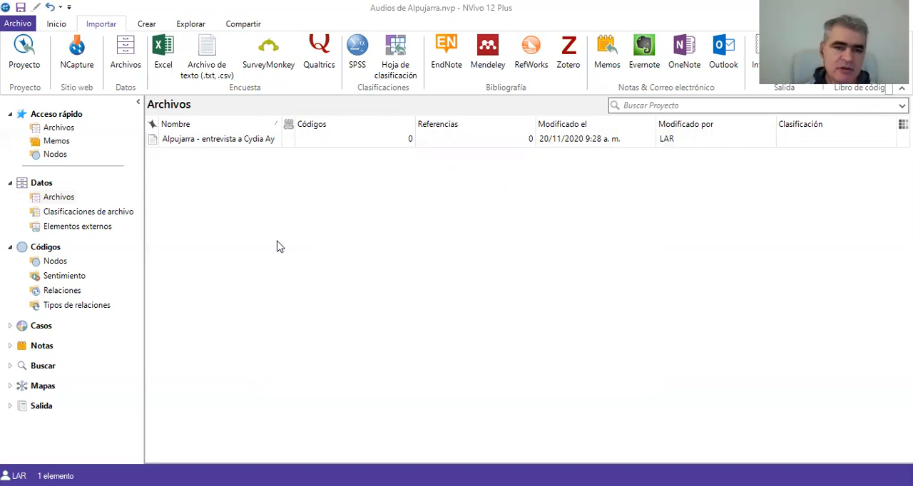
- Open the imported interview document and show coding stripes for all coding (Toda la codificación)
double_click(225, 142)
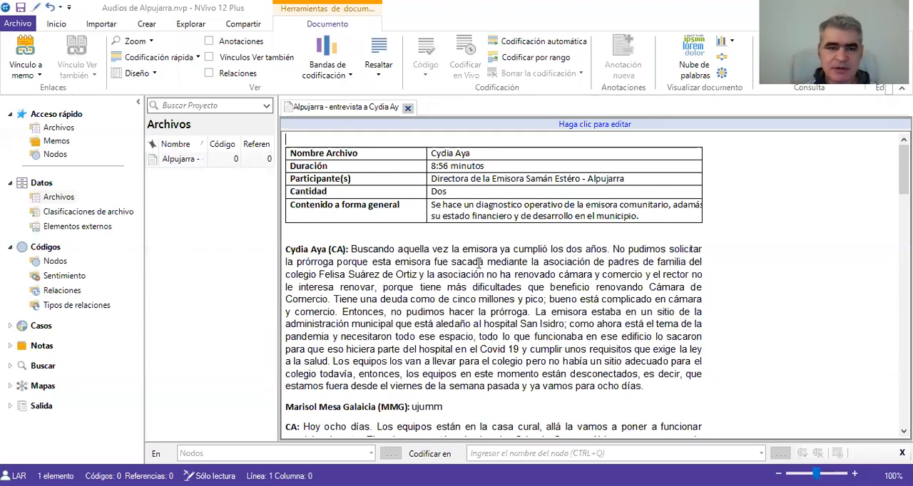
left_click(349, 80)
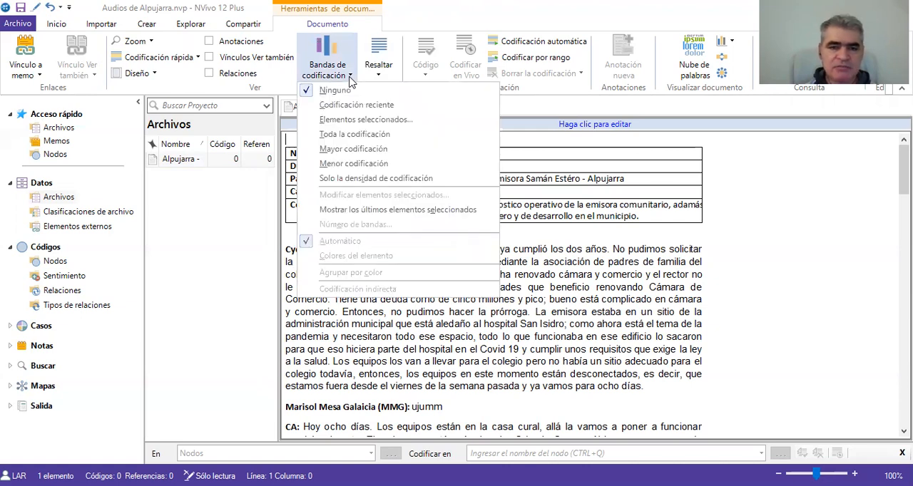
left_click(355, 135)
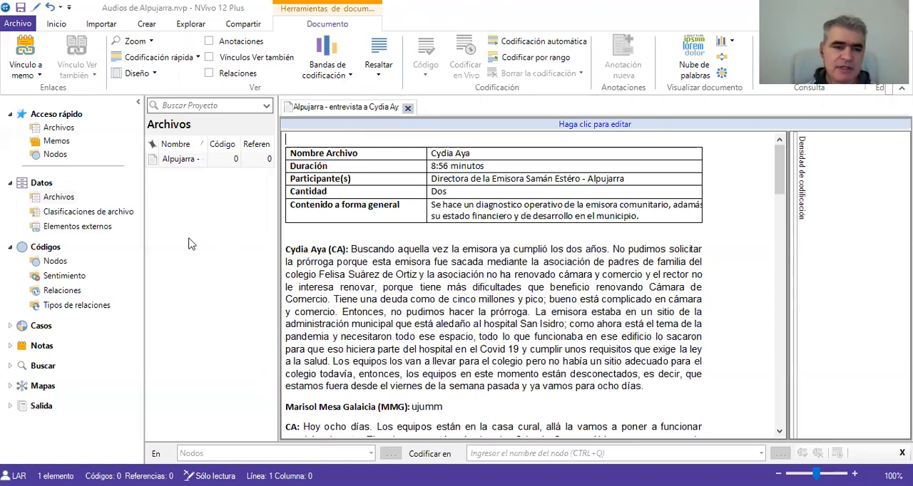
left_click(55, 155)
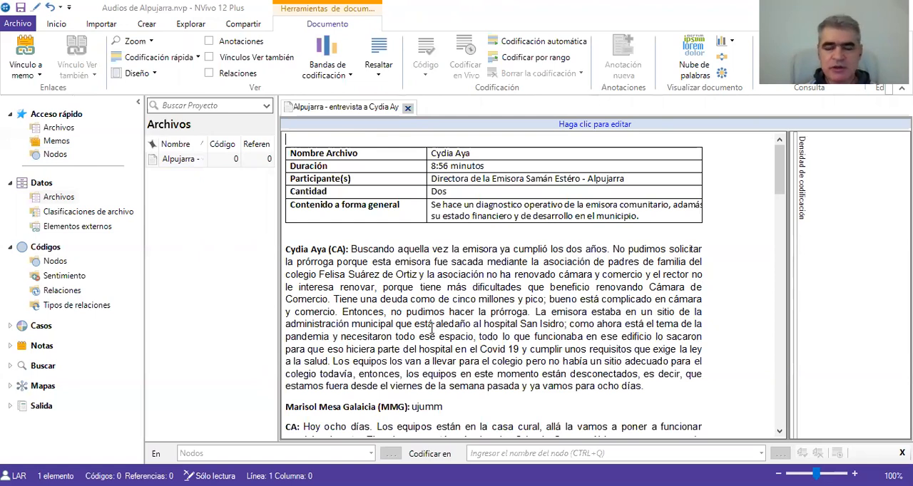
- In edit mode, code the first answer through "Cámara de Comercio" to the new node "Funcionamiento, sostenimiento y proyectos de la radio y TV comunitaria"
left_click(595, 125)
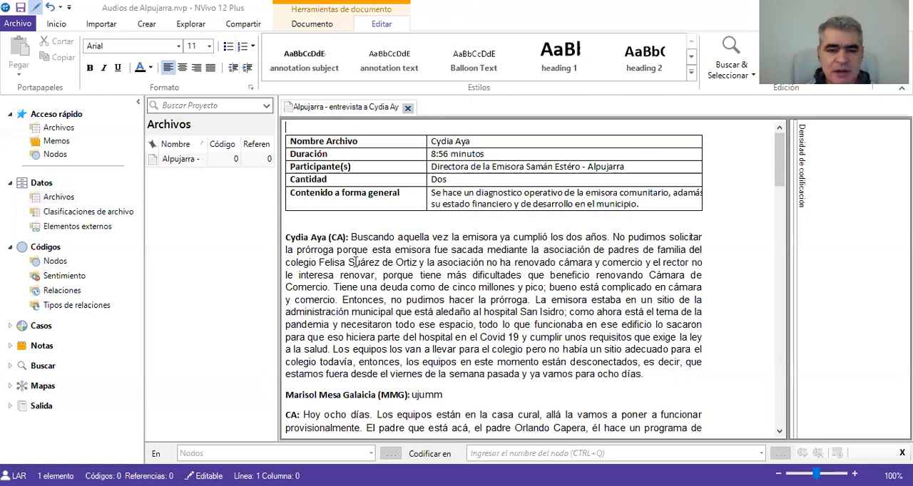
left_click_drag(287, 239, 332, 287)
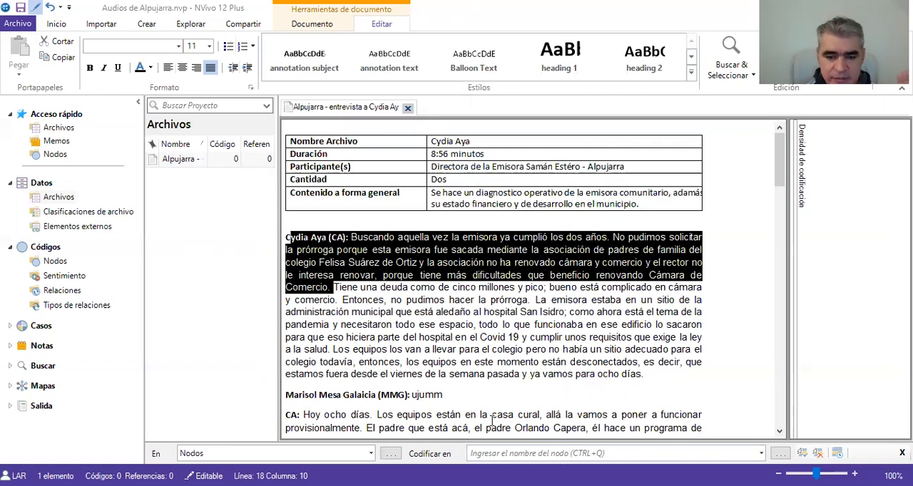
key("ctrl+q")
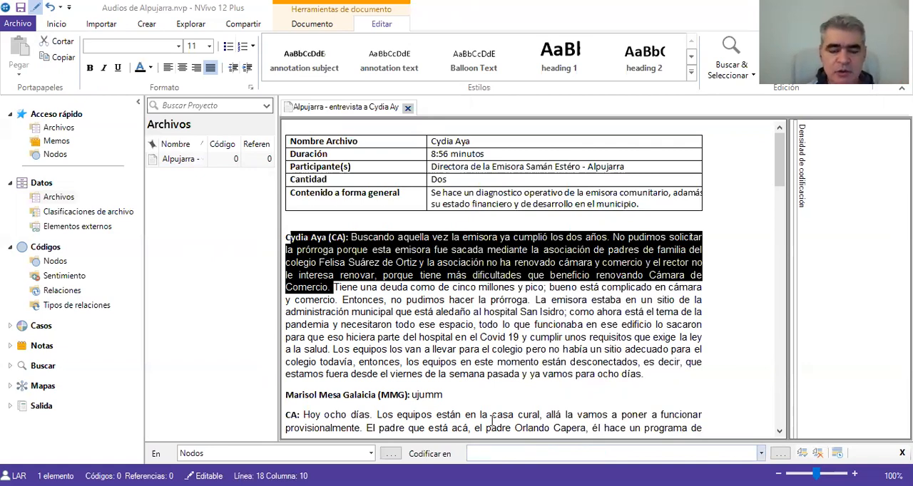
type("Funcionami")
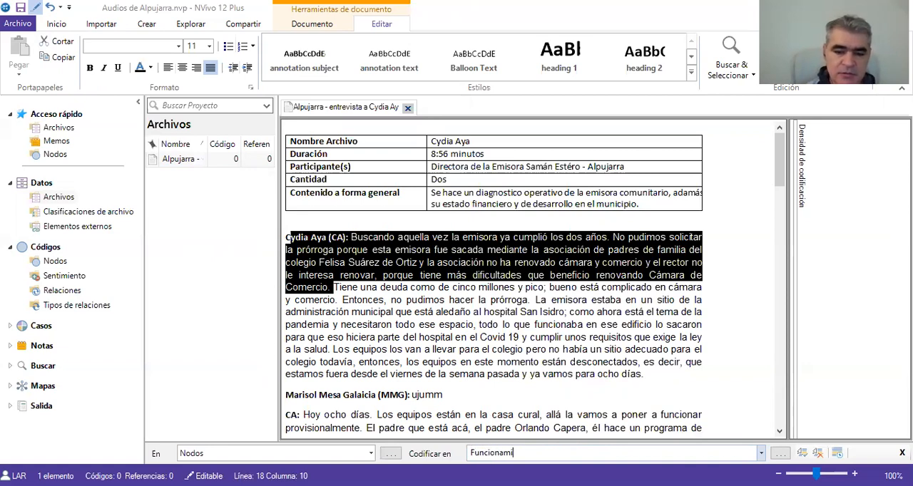
type("ento, sostenimien")
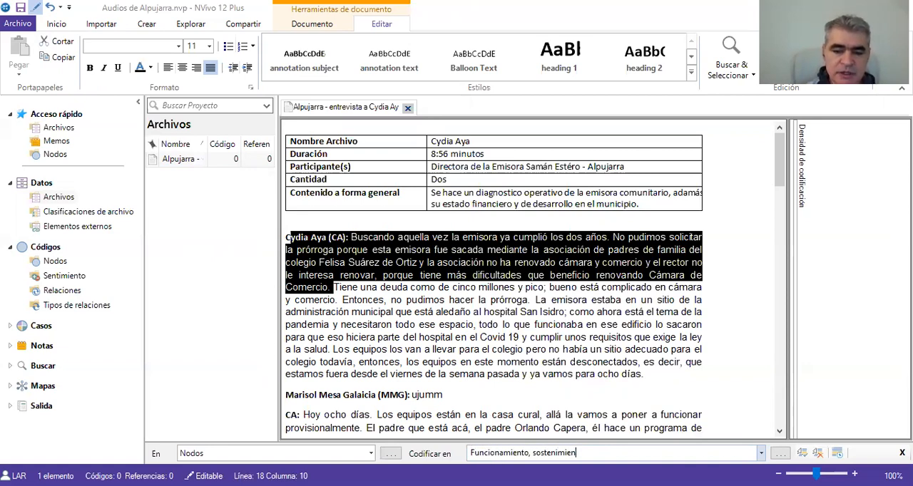
type("to y proyectos")
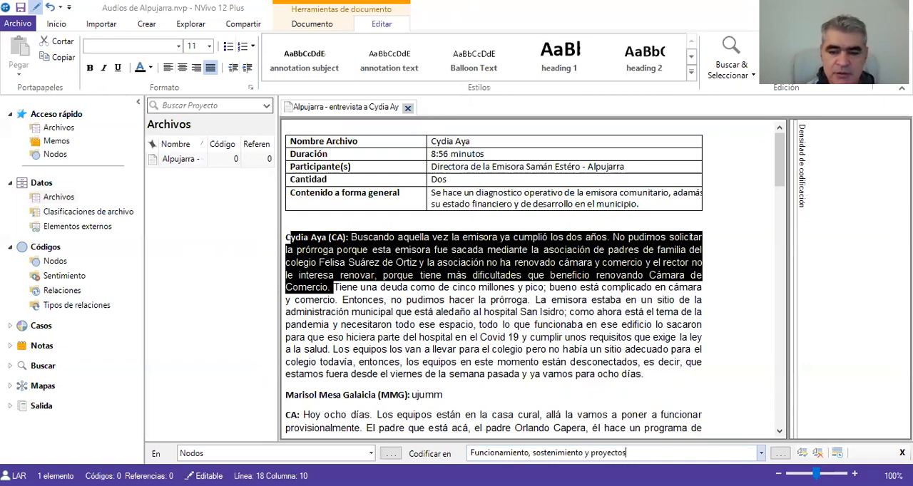
type(" de la radio y")
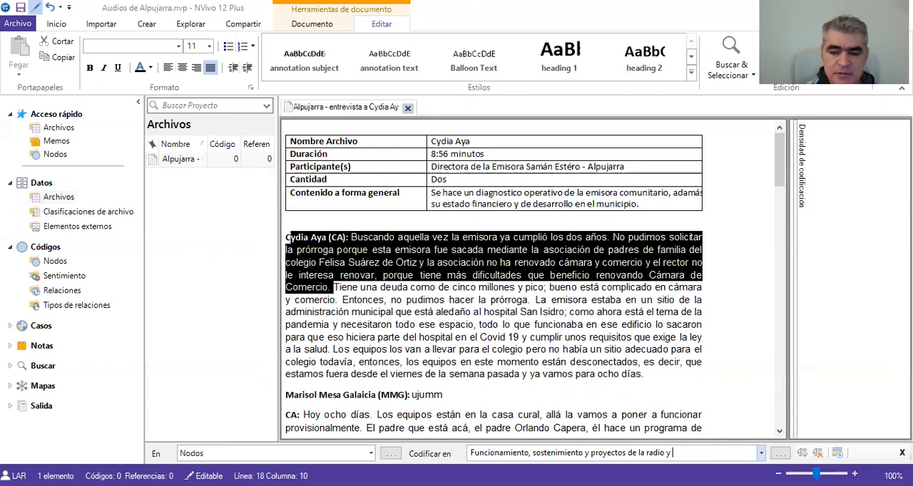
type(" TV comu")
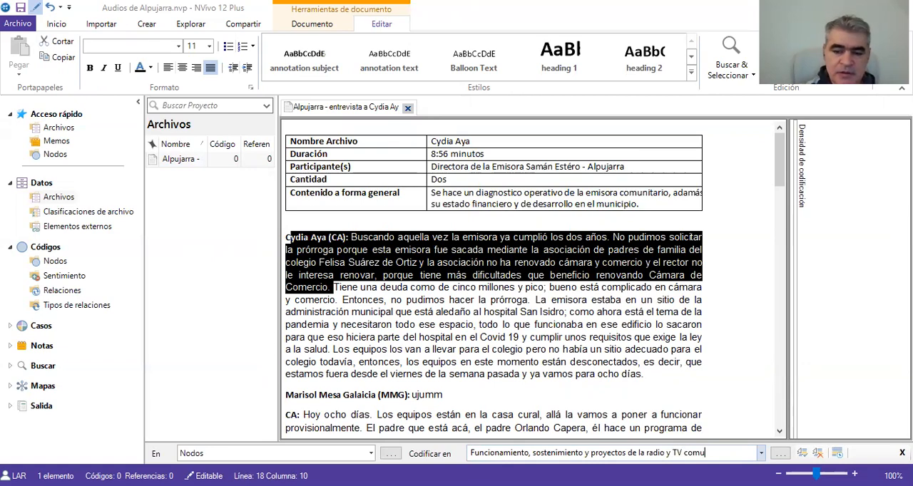
type("nitaria")
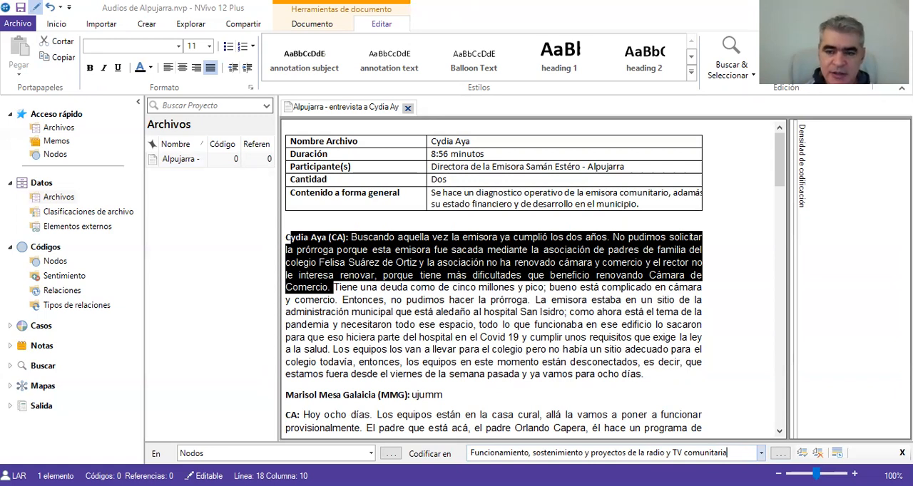
key("Return")
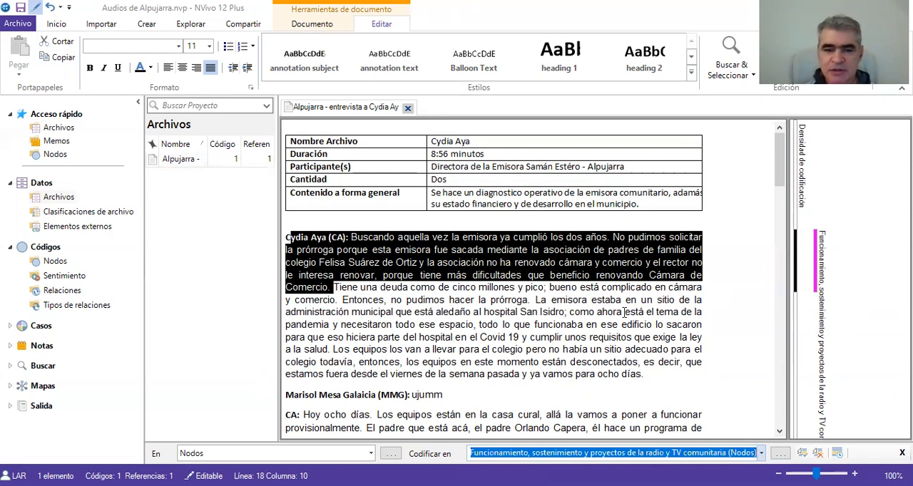
- Code the rest of the first answer, from "Tiene una deuda" through "ocho días", to the existing node "Funcionamiento, sostenimiento y proyectos de la radio y TV comunitaria"
left_click(340, 288)
left_click_drag(335, 289, 649, 382)
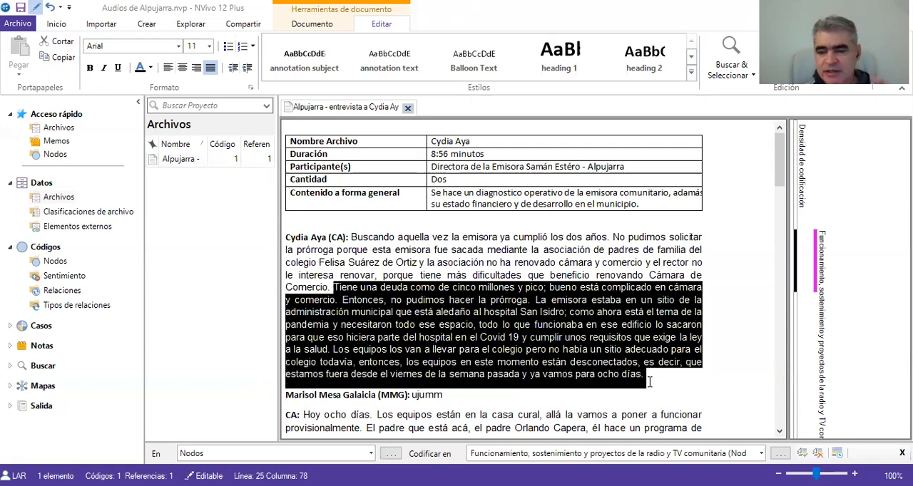
left_click(709, 454)
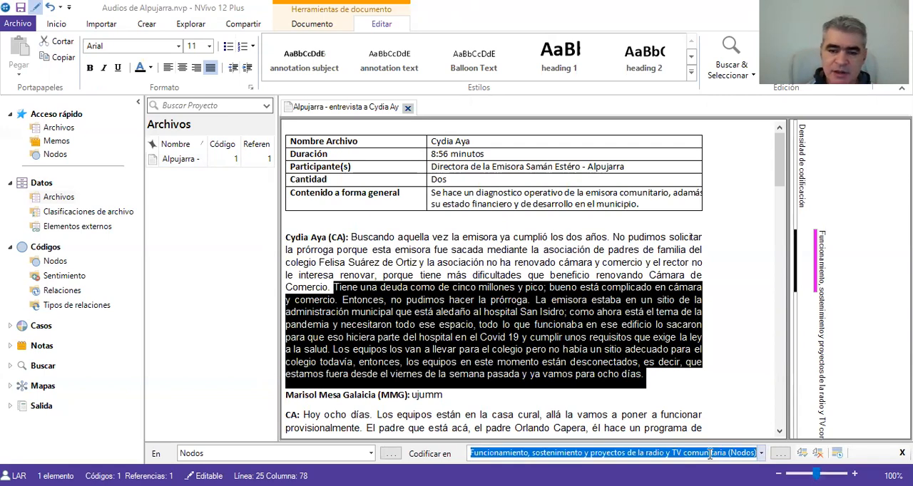
key("Return")
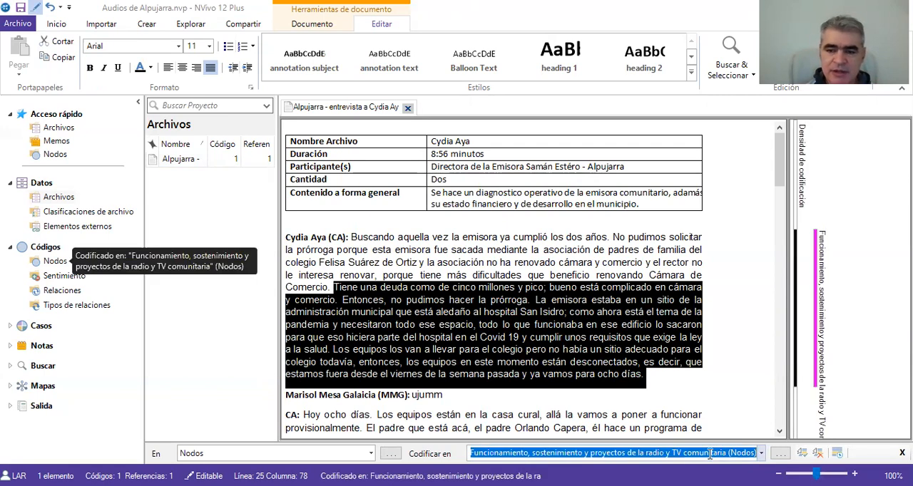
- Code the second answer's opening, "Hoy ocho días" through "provisionalmente", to the node "Funcionamiento, sostenimiento y proyectos de la radio y TV comunitaria"
left_click(780, 432)
left_click_drag(780, 432, 780, 432)
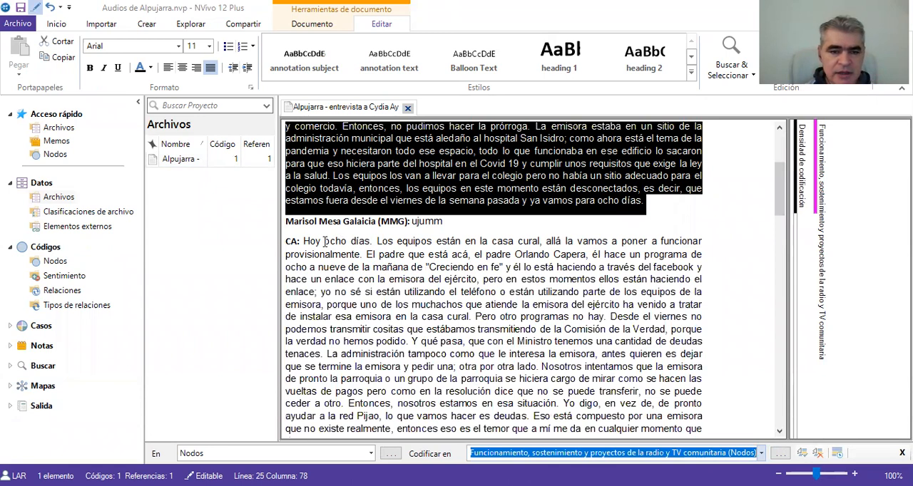
left_click_drag(303, 242, 363, 258)
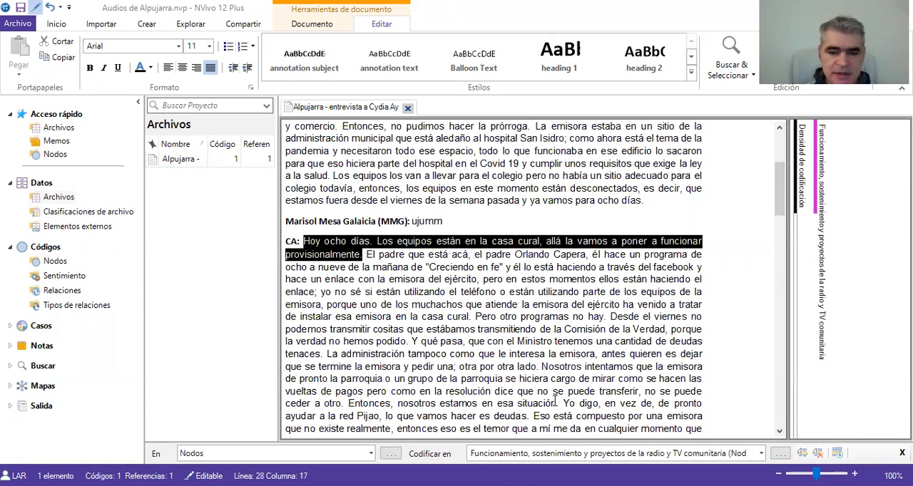
key("ctrl+q")
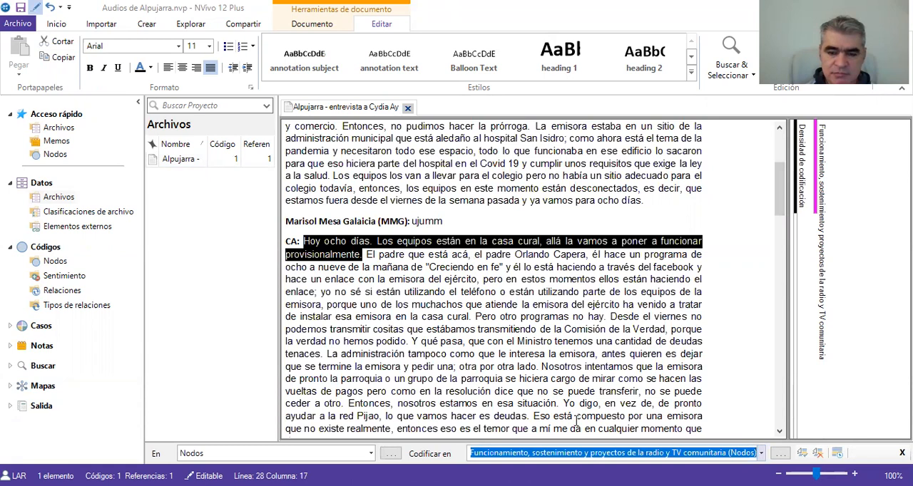
key("Return")
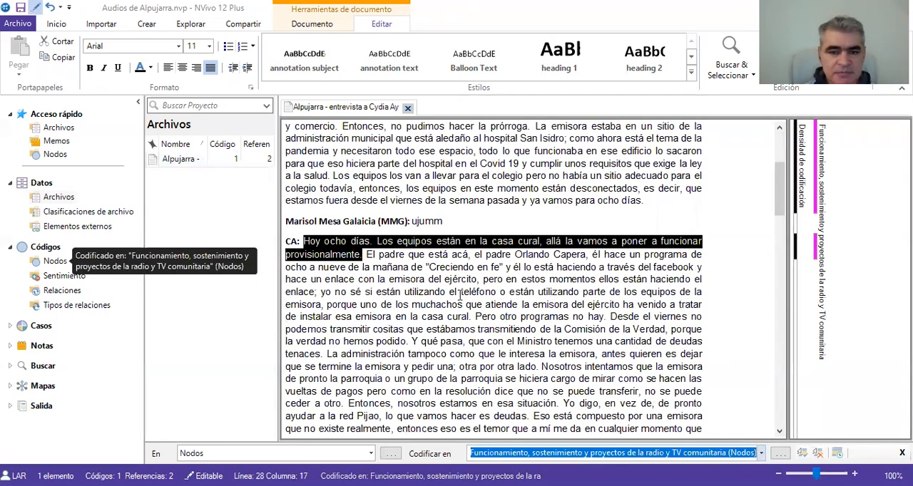
- Code the "Creciendo en fe" passage, from "El padre" through "enlace", to a new node "Tipo de programación de la radio y TV comunitaria"
left_click_drag(367, 256, 314, 292)
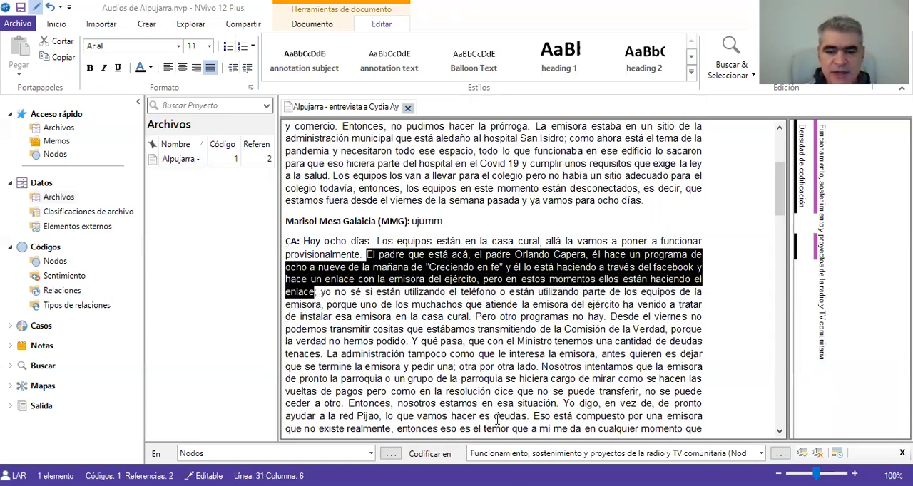
key("ctrl+q")
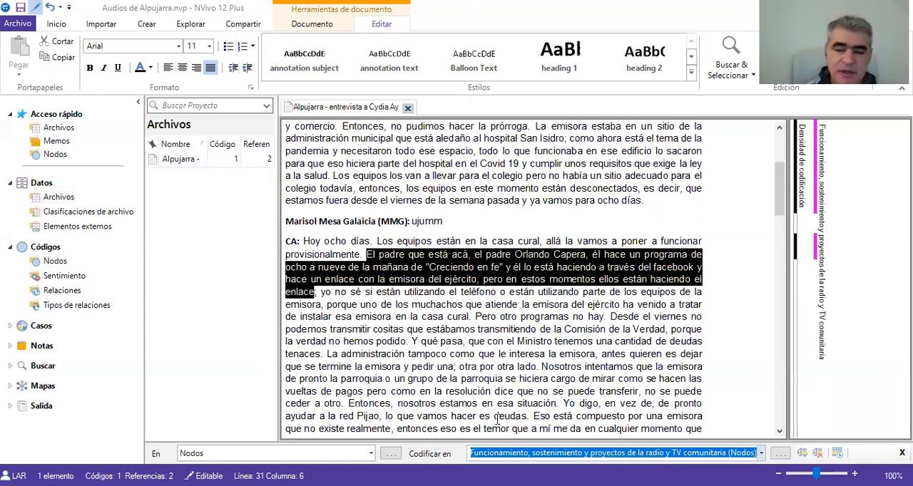
type("Tipo de programa")
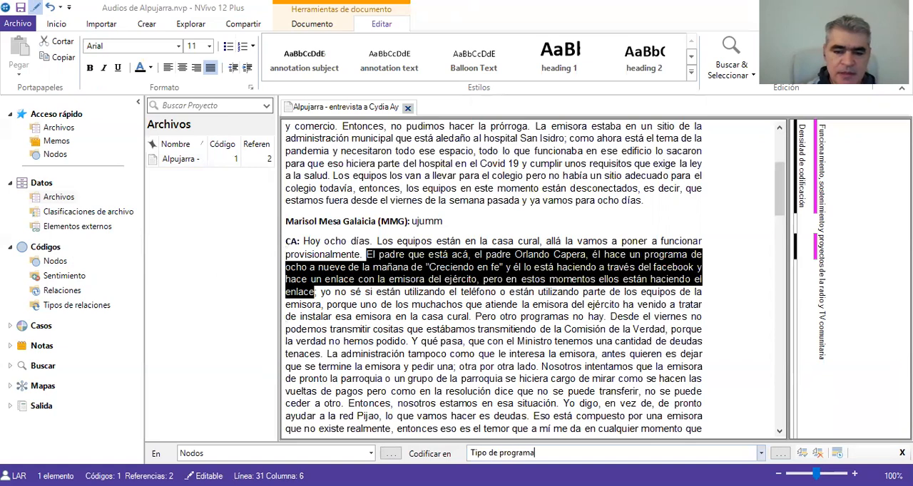
type("ción de la ra")
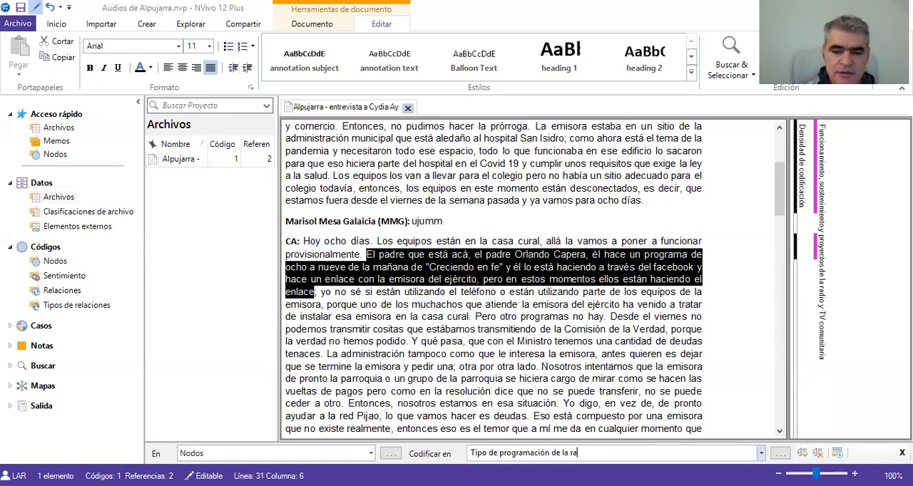
type("dio y TV comunitari")
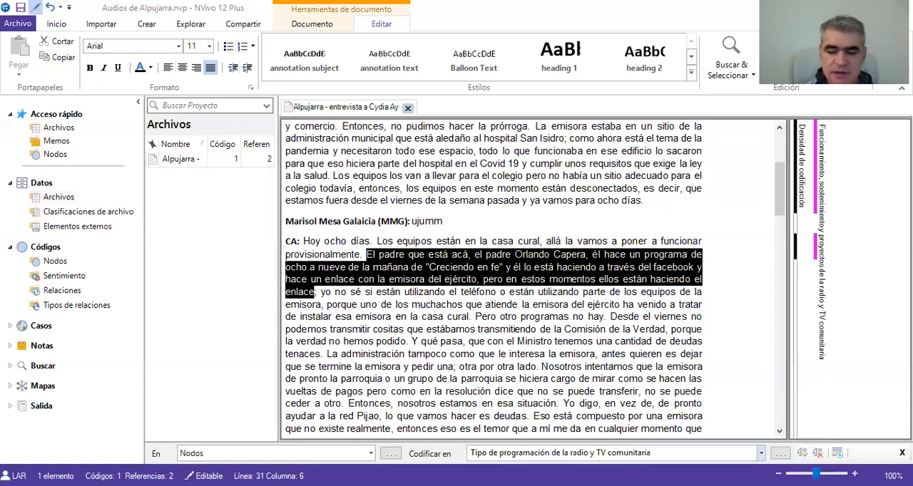
type("a")
key("Return")
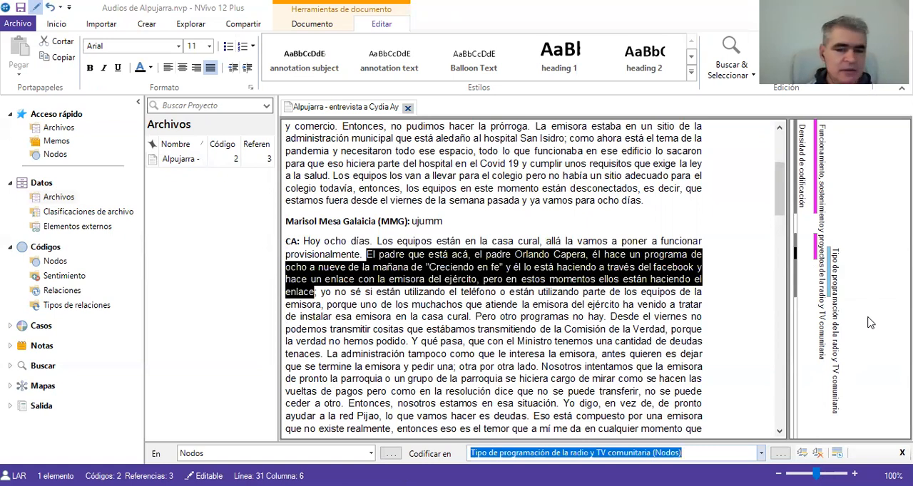
- Code the same selected "Creciendo en fe" passage to a second new node named "Producción y consumo de contenidos digitales"
type("P")
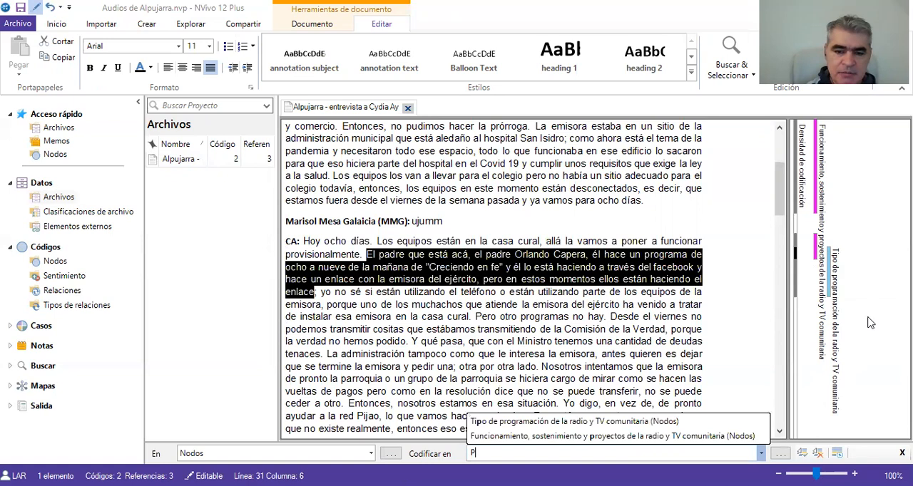
type("roducci'n")
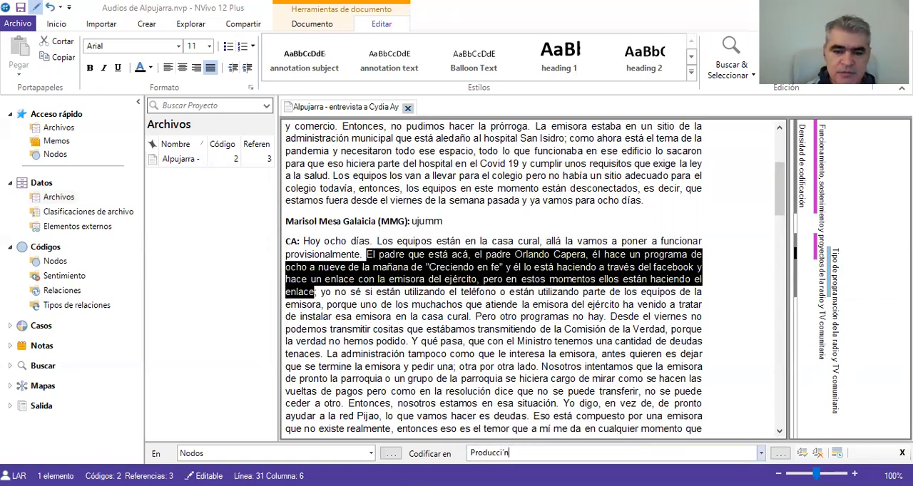
key("BackSpace")
key("BackSpace")
key("BackSpace")
key("BackSpace")
key("BackSpace")
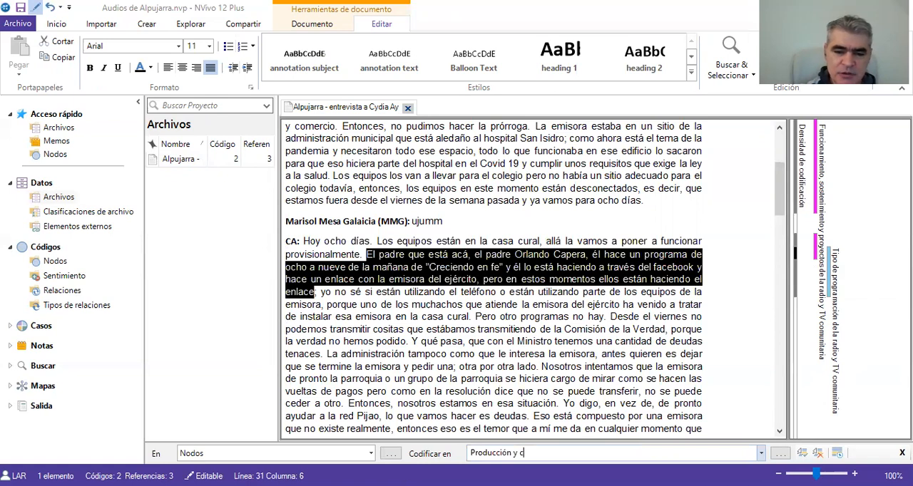
type("ón y consumo de")
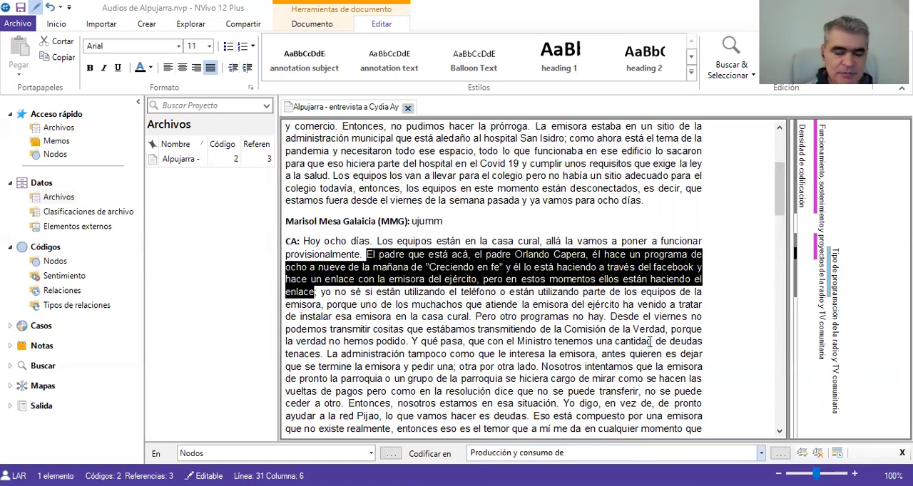
type(" co")
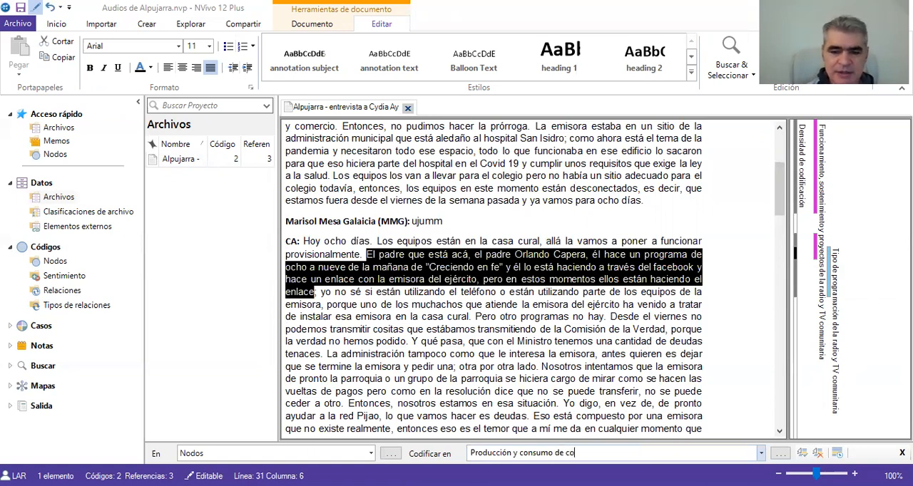
type("ntenidos digitales")
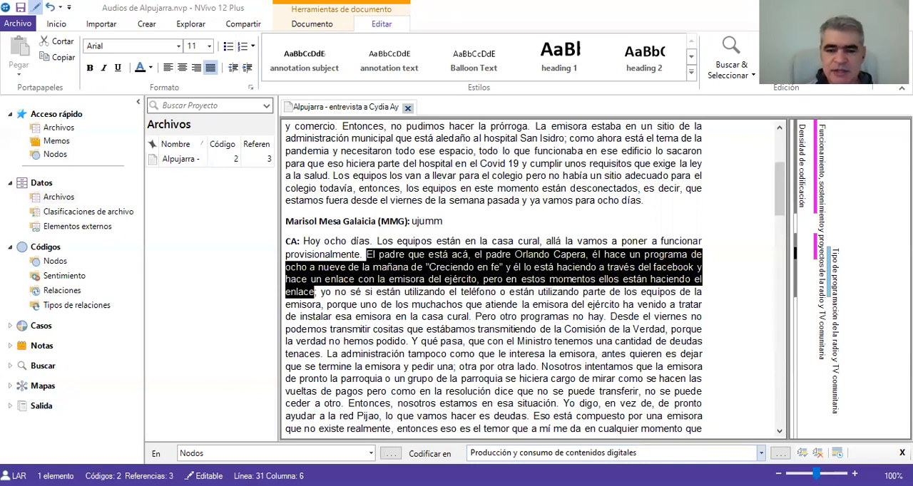
key("Return")
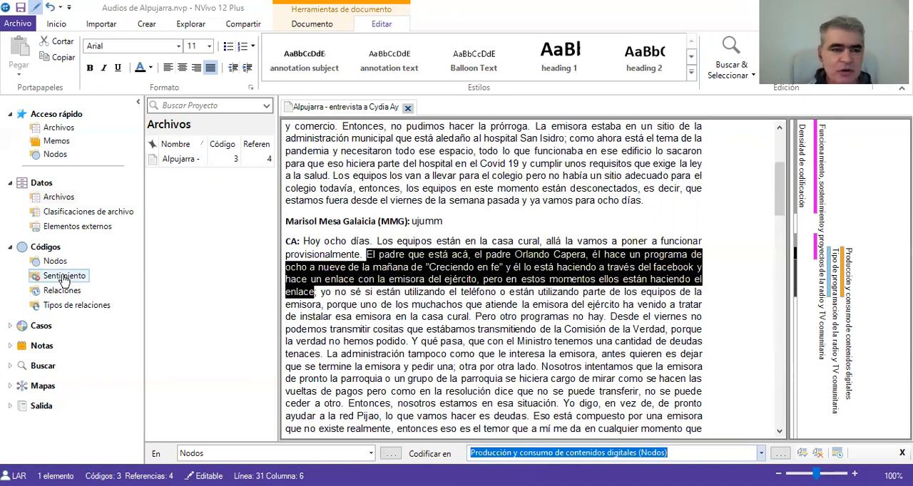
- Review the project's list of nodes and return to the Alpujarra interview in the files list
left_click(62, 157)
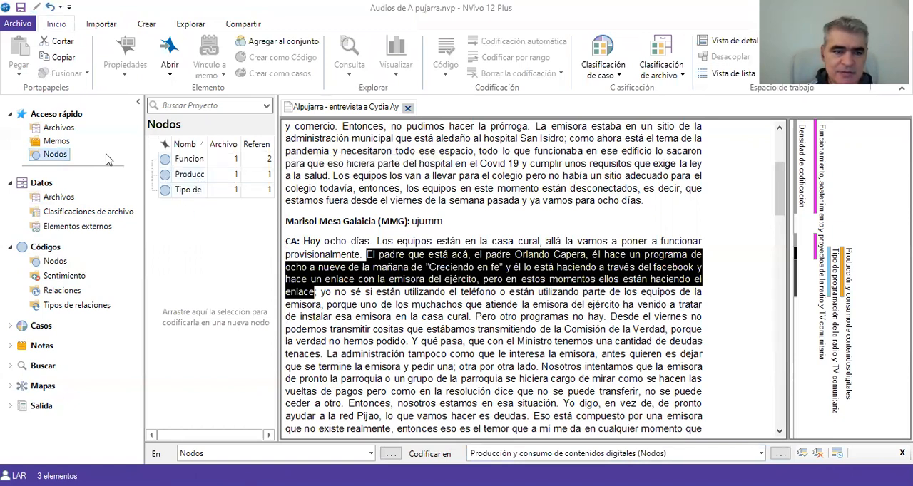
left_click(62, 130)
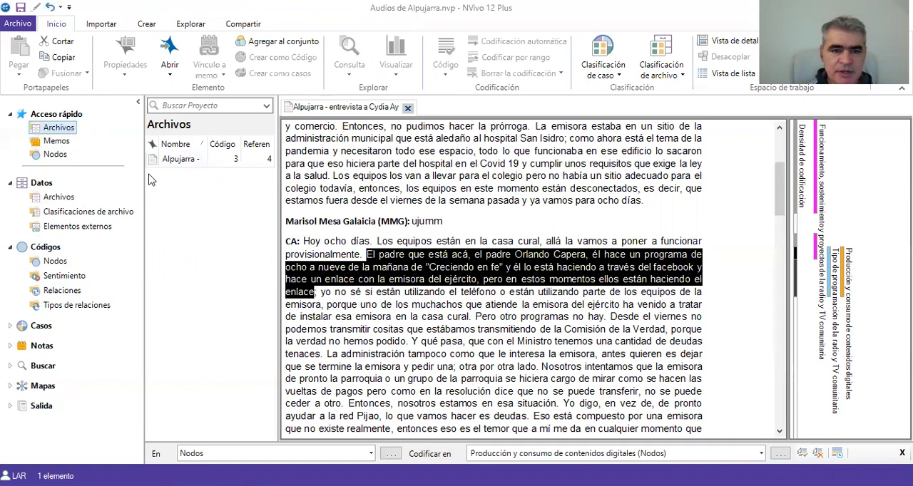
double_click(190, 167)
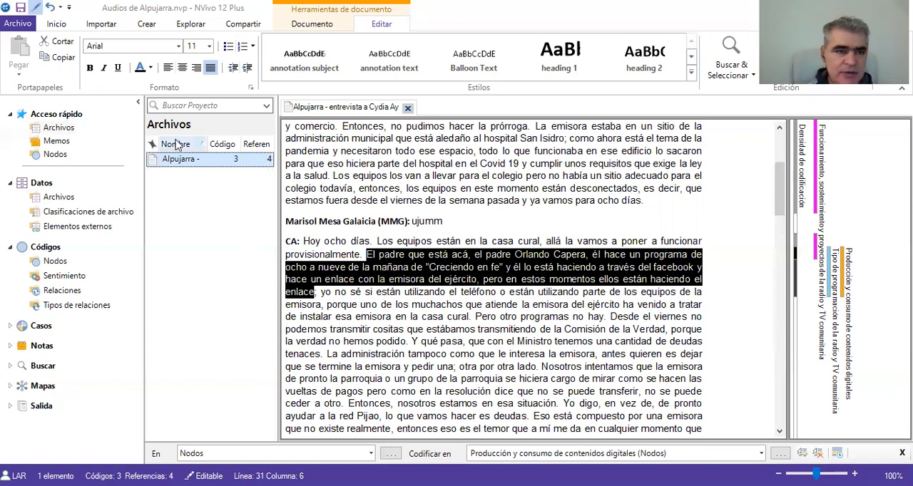
- Create the node "Problemas del municipio" with description "Respuestas de las personas sobre las principales dificultades o problemas de Alpujarra" and list the nodes
left_click(154, 25)
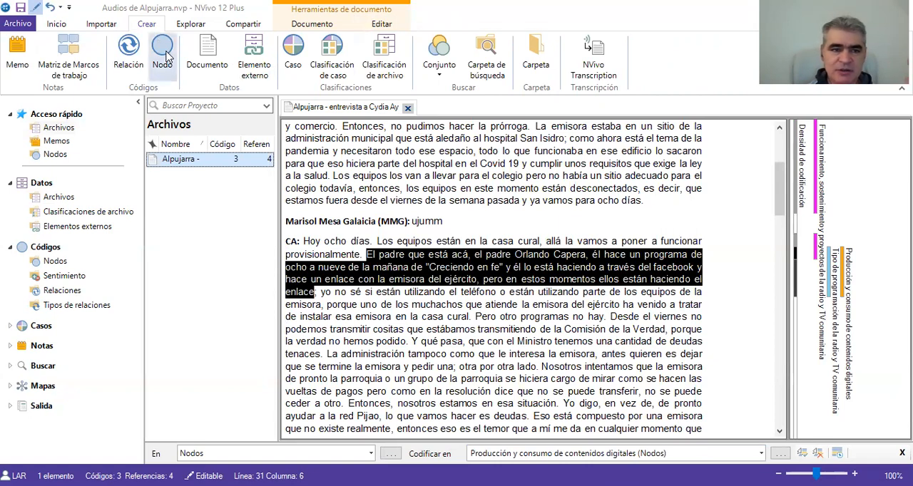
left_click(166, 56)
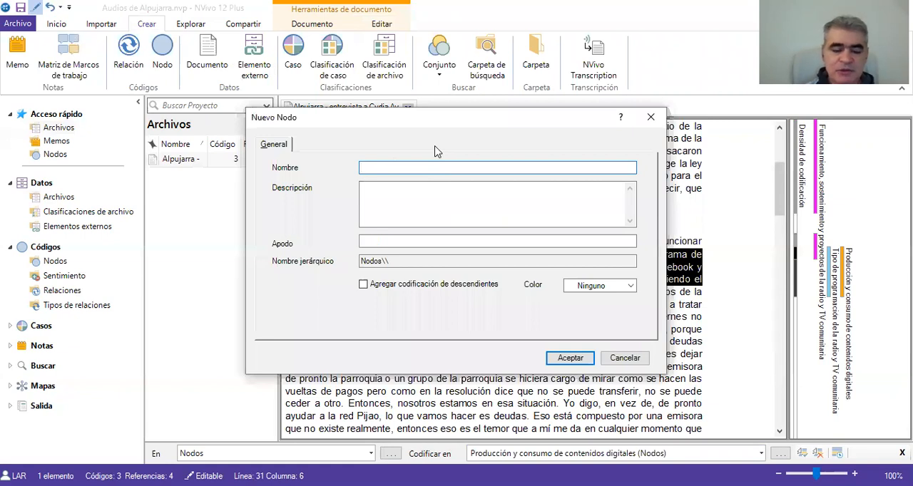
type("Problemas del municipio")
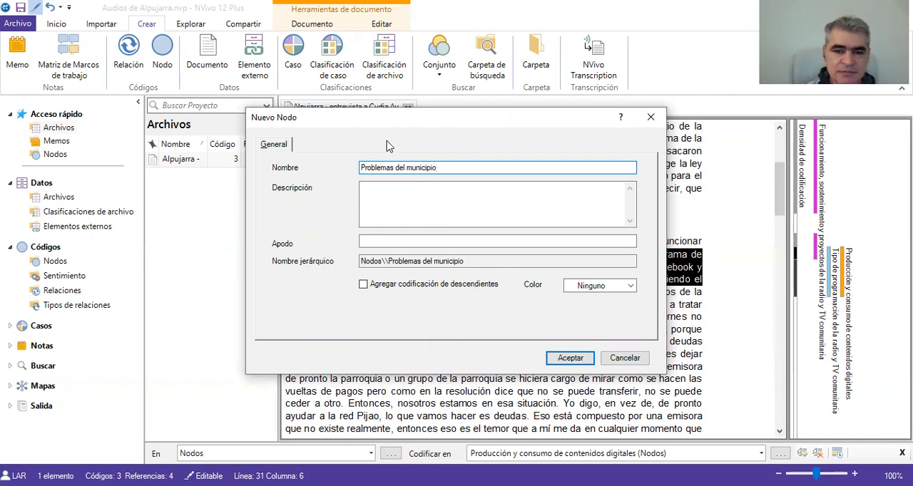
left_click(412, 197)
type("Resp")
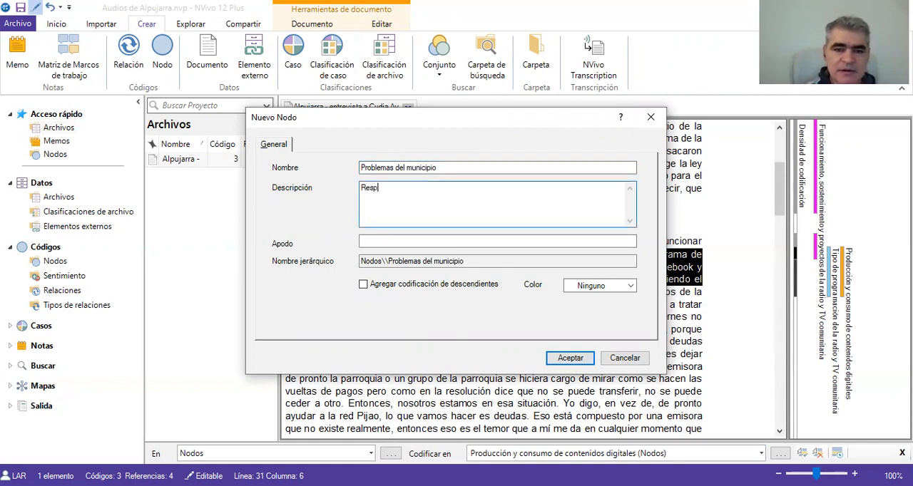
type("uestas de las personas sobr")
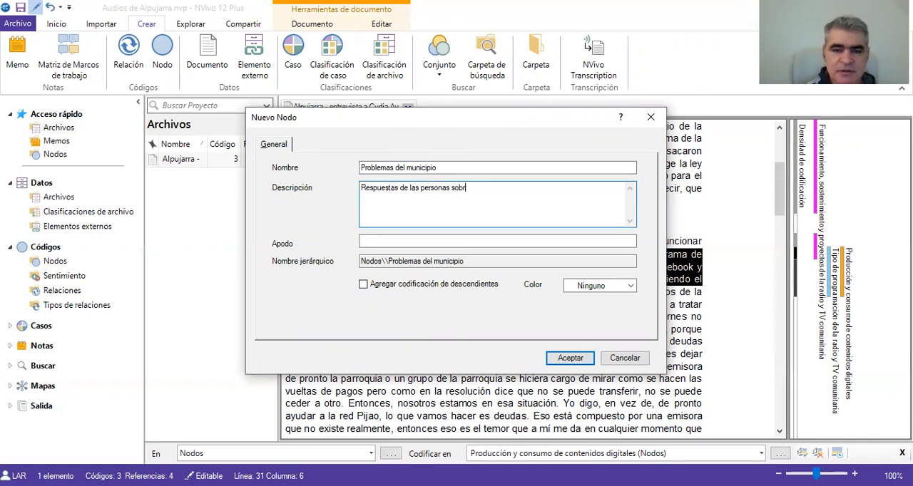
type("e las principale")
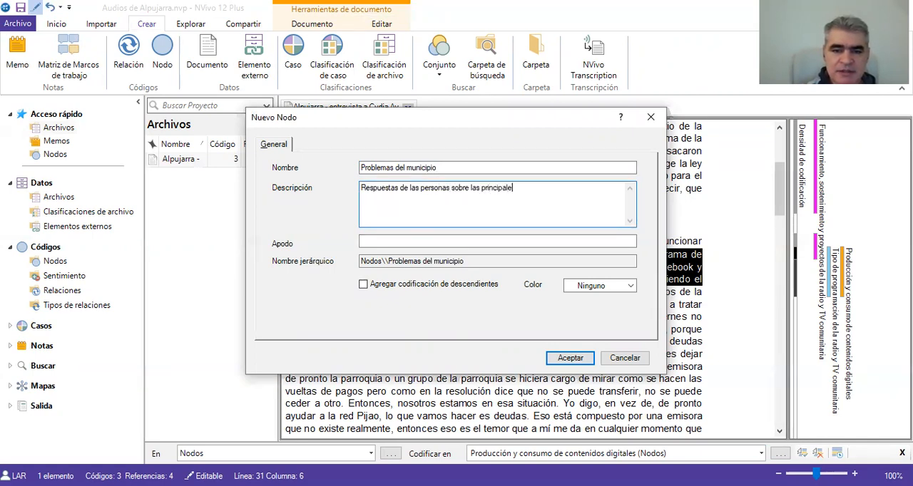
type("s dificultades o")
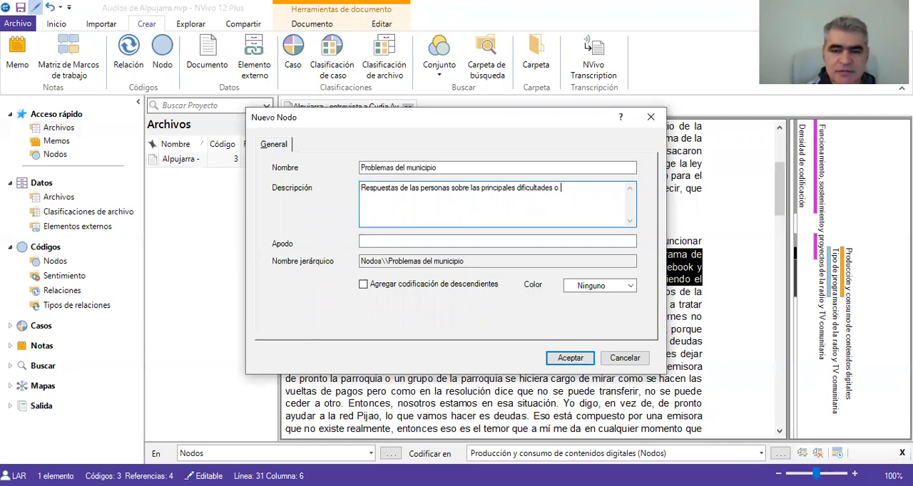
type(" problemas d")
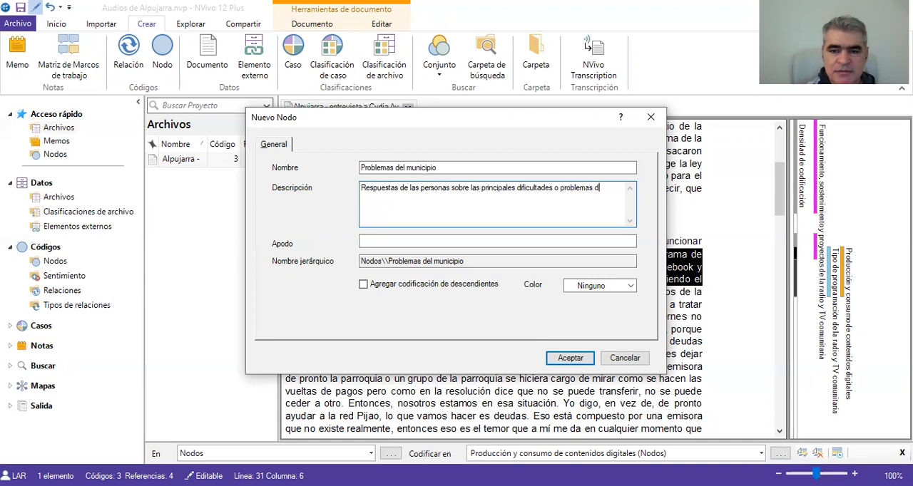
type("e Alpuja")
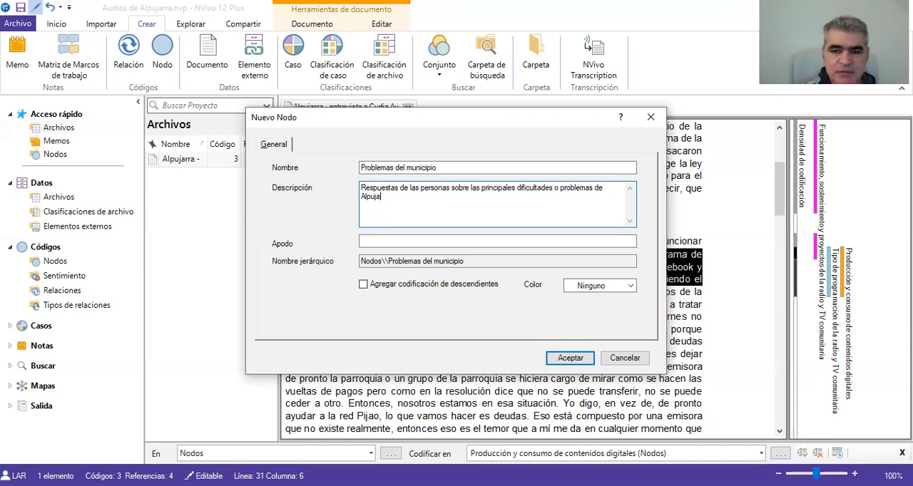
type("rra")
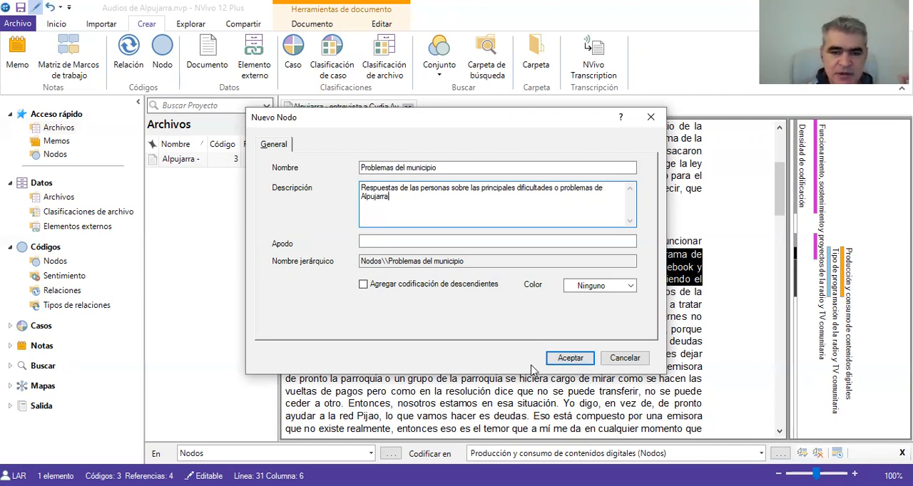
left_click(571, 359)
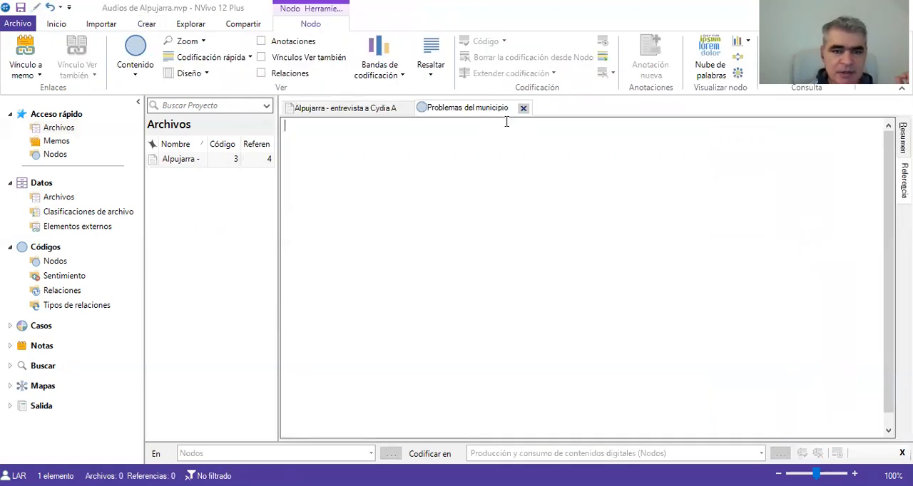
left_click(61, 155)
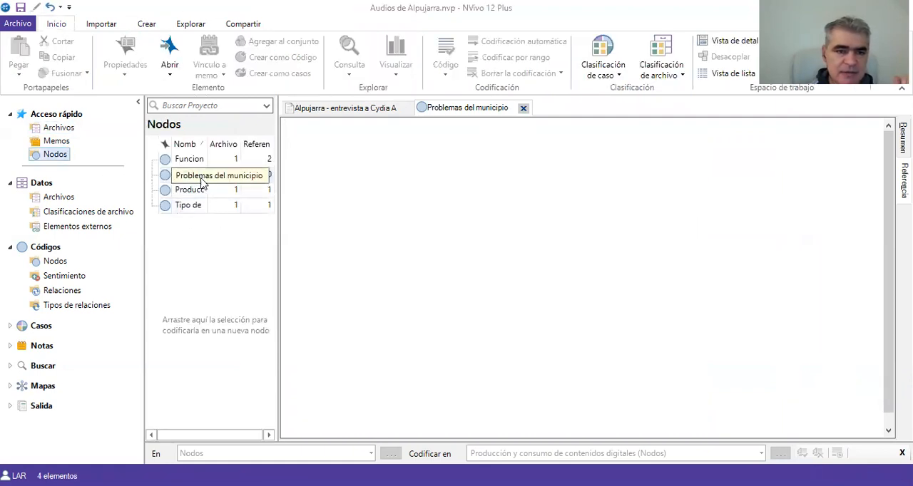
- Close the "Problemas del municipio" node and highlight the interview passage coded to "Tipo de programación de la radio y TV comunitaria"
left_click(522, 108)
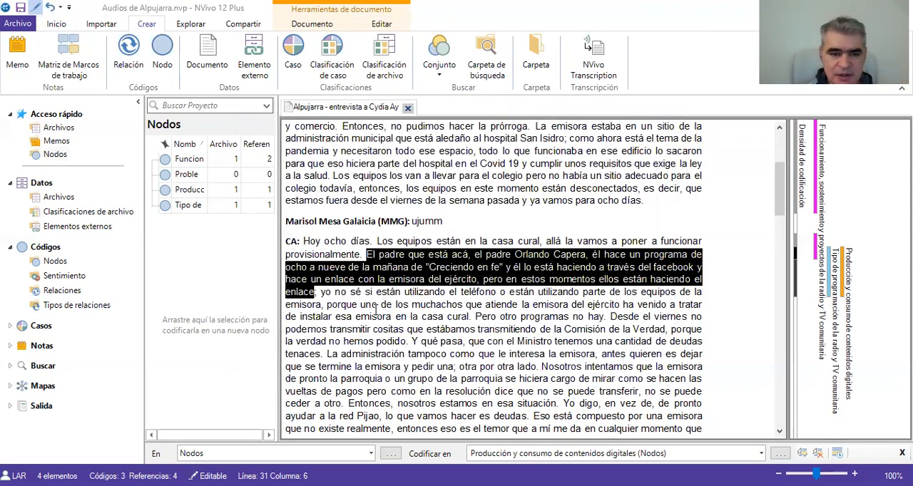
left_click(331, 312)
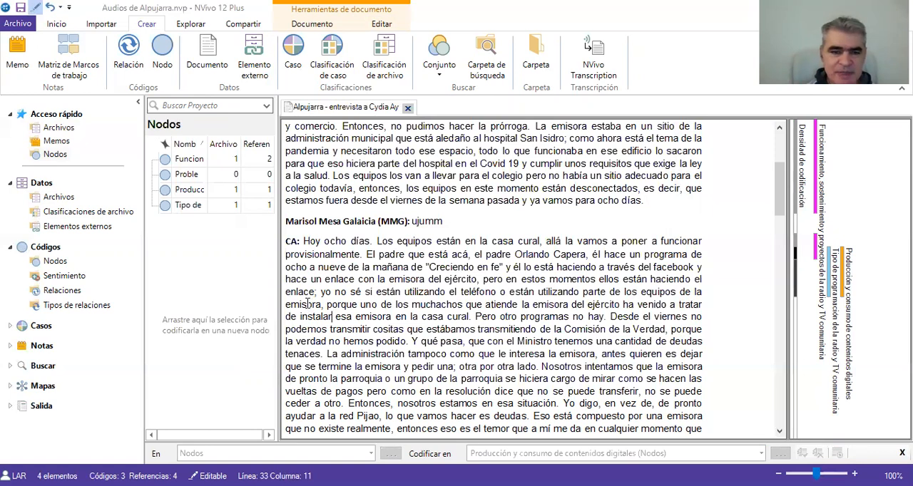
left_click(844, 281)
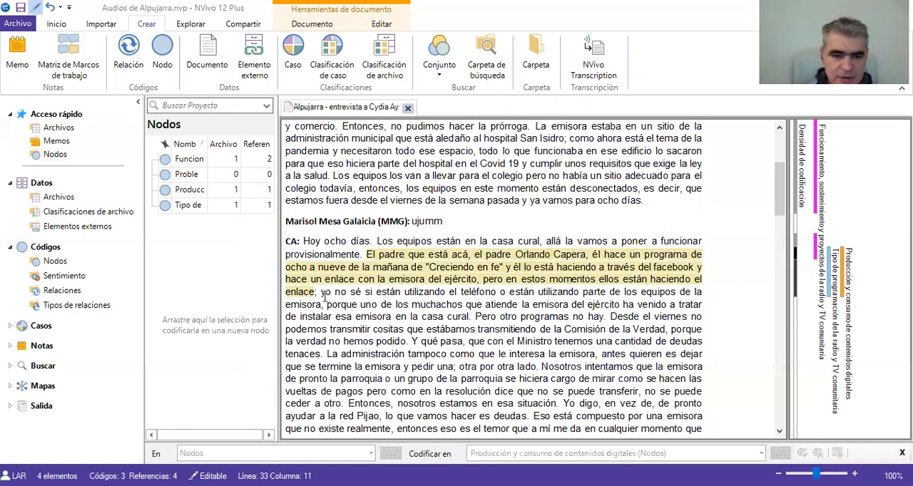
- Code the passage from "yo no sé si están utilizando" through "menos dolorosa" to "Funcionamiento, sostenimiento y proyectos de la radio y TV comunitaria"
left_click_drag(321, 292, 516, 359)
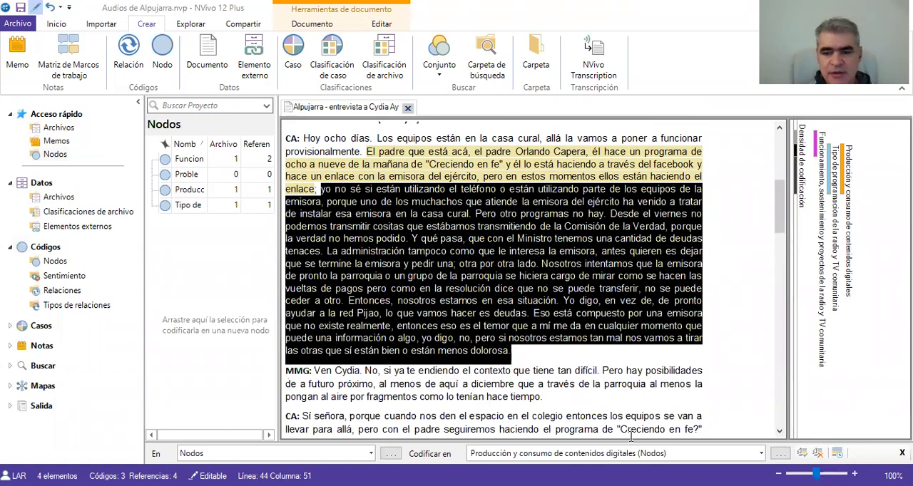
left_click(761, 454)
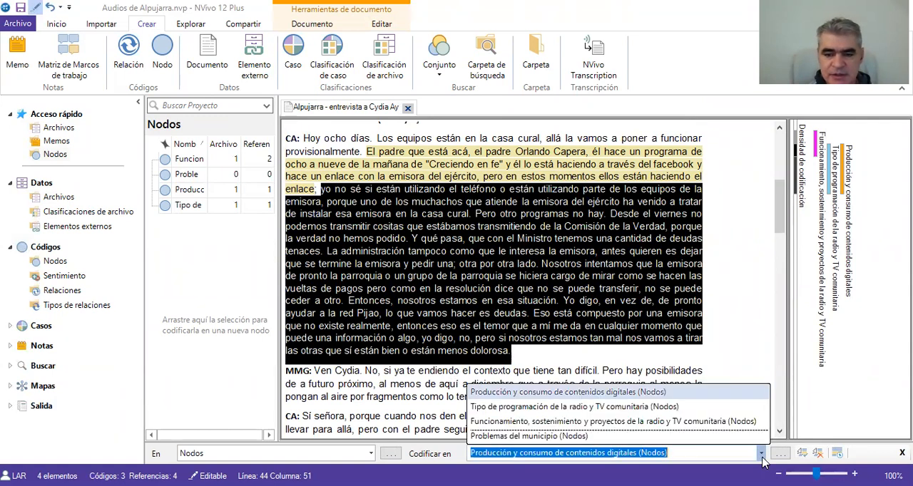
left_click(687, 422)
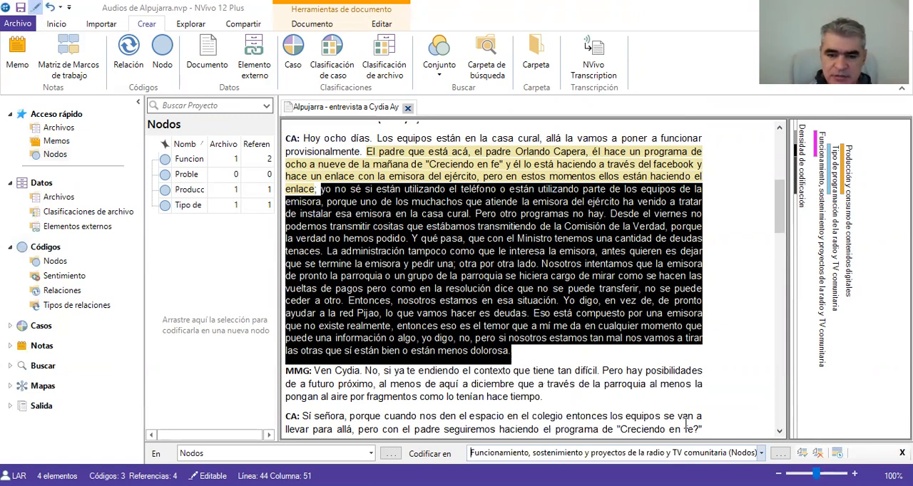
key("Return")
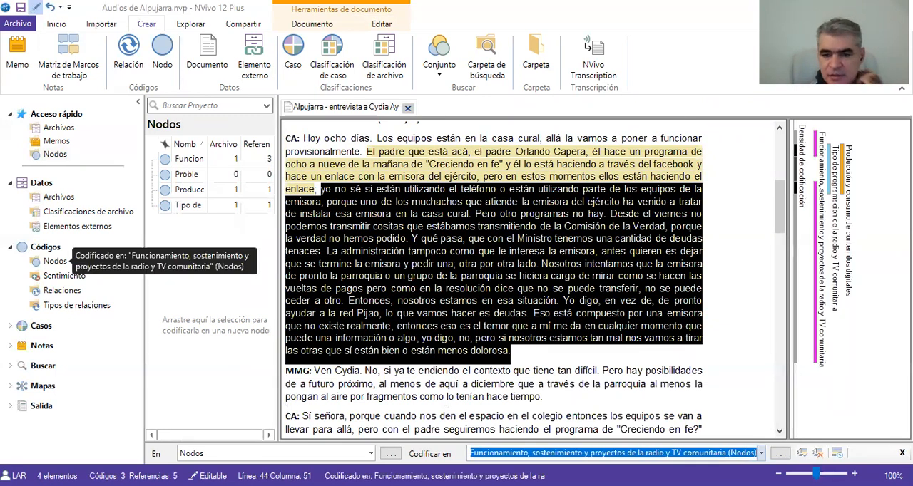
- Code the same selected passage to a new node named "Aspectos para mejorar de la radio y tv comunitaria"
left_click(761, 453)
type("Aspectos para mejorar de la ")
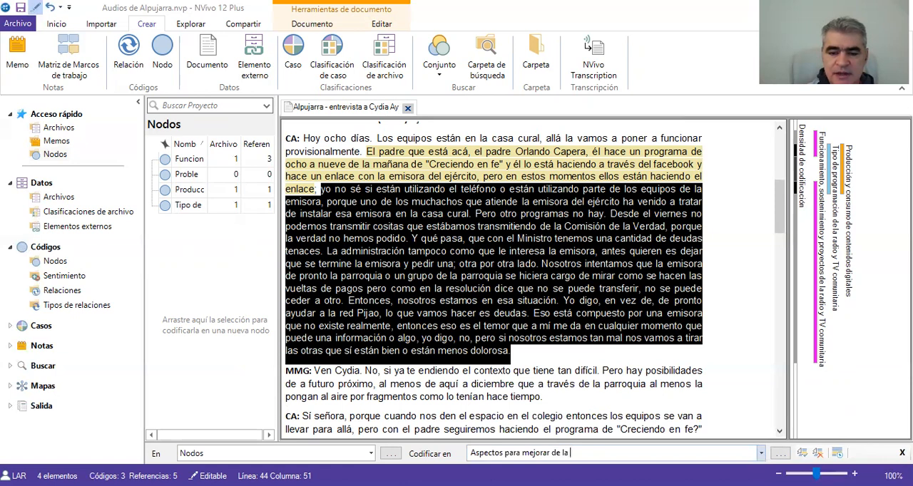
type("radio y tv comunit")
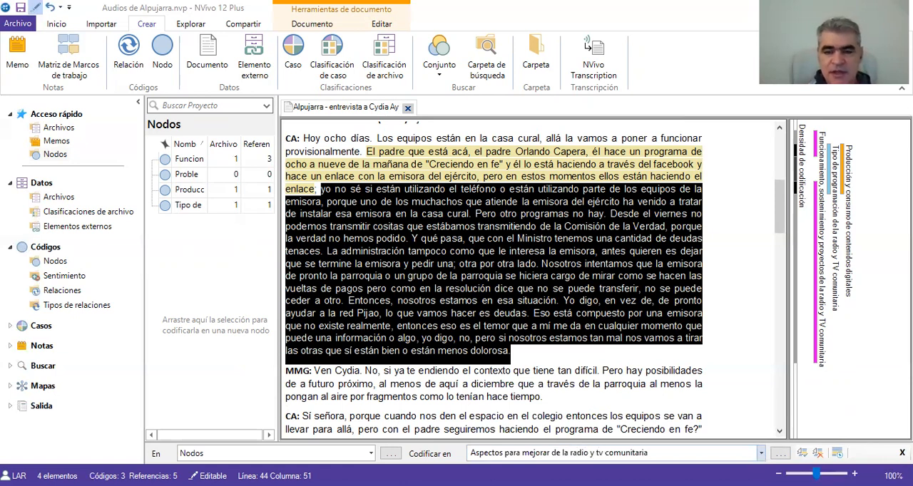
type("aria")
key("Return")
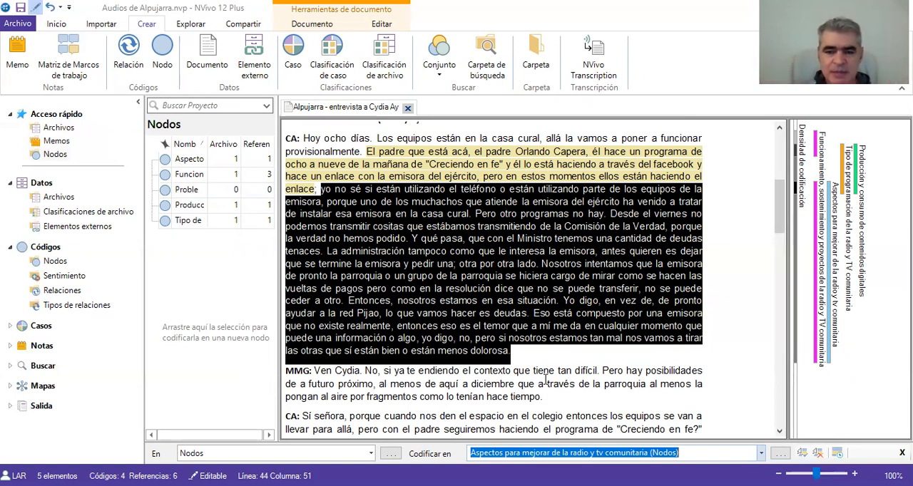
- Select the passage from "Entonces, nosotros estamos" through "menos dolorosa" and view the options for uncoding it from recent nodes
left_click(780, 432)
left_click(779, 433)
left_click(779, 432)
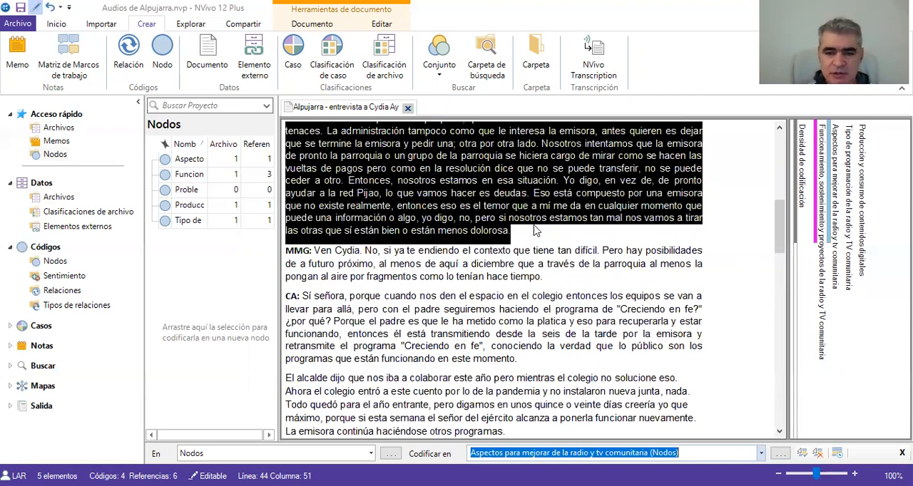
left_click(558, 236)
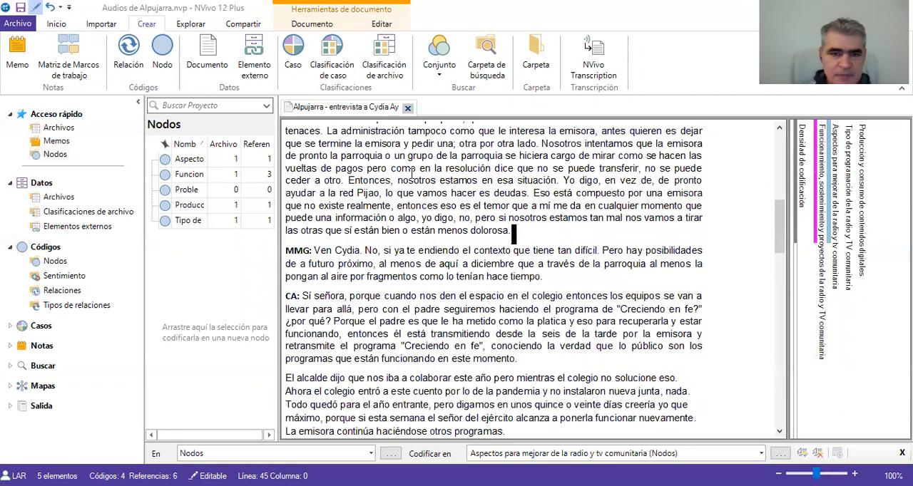
left_click_drag(346, 180, 518, 236)
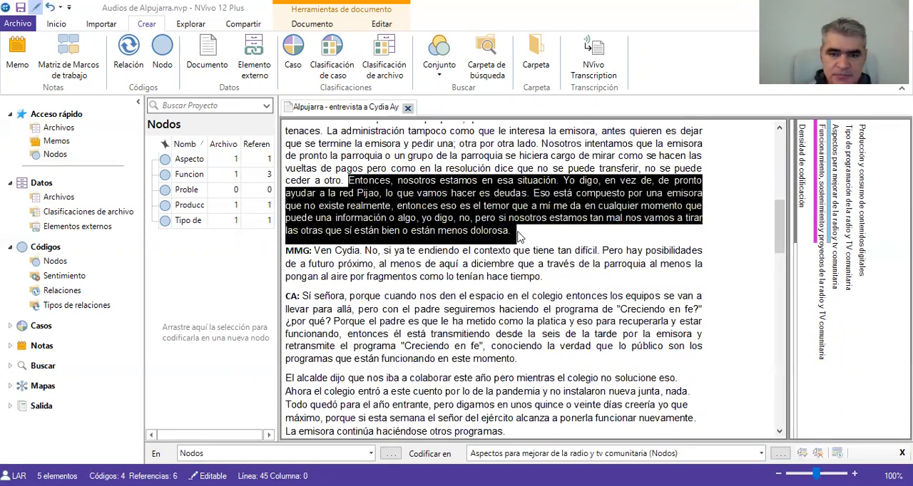
right_click(476, 217)
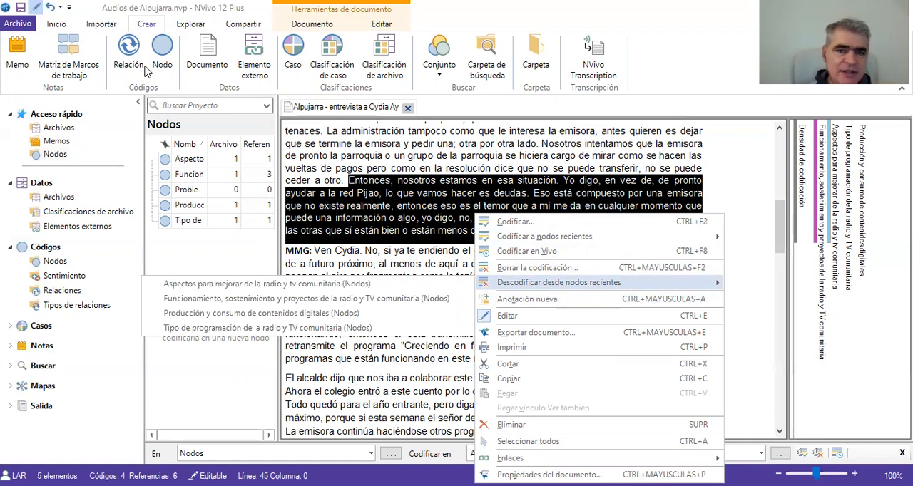
left_click(758, 179)
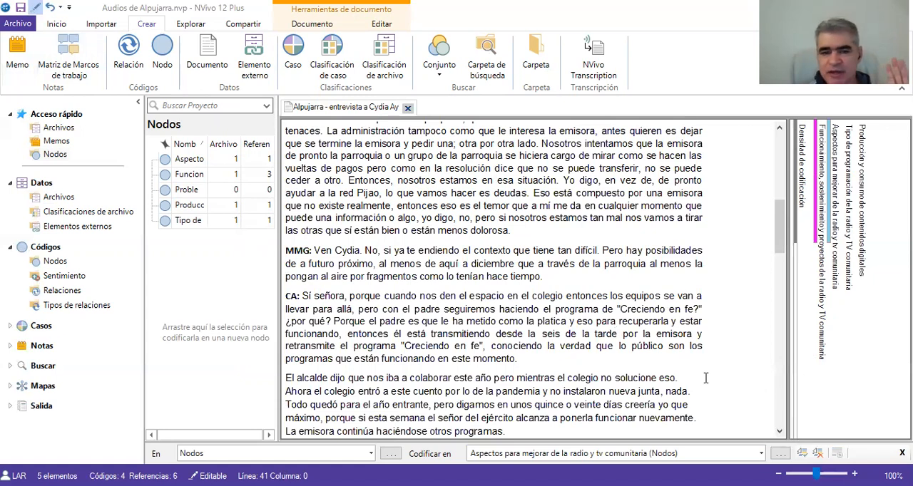
- Open the coded references of the node "Funcionamiento, sostenimiento y proyectos de la radio y TV comunitaria" and bring up its export options
left_click(198, 175)
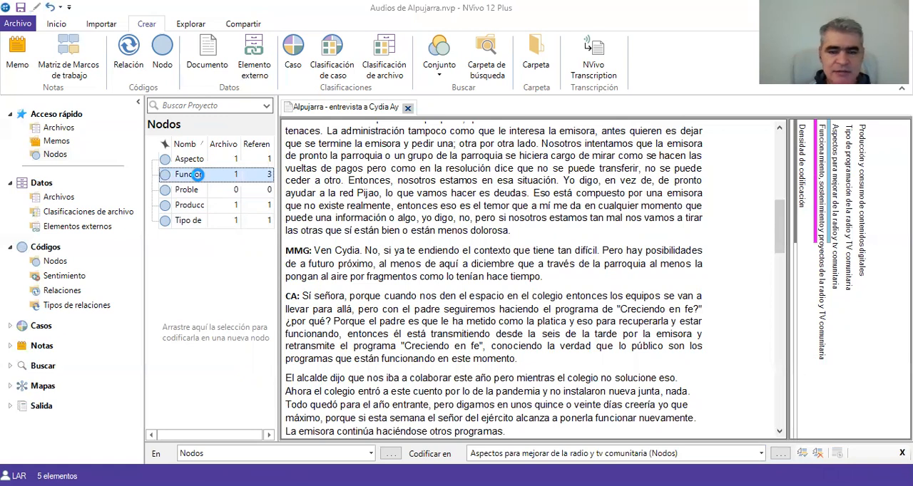
double_click(197, 175)
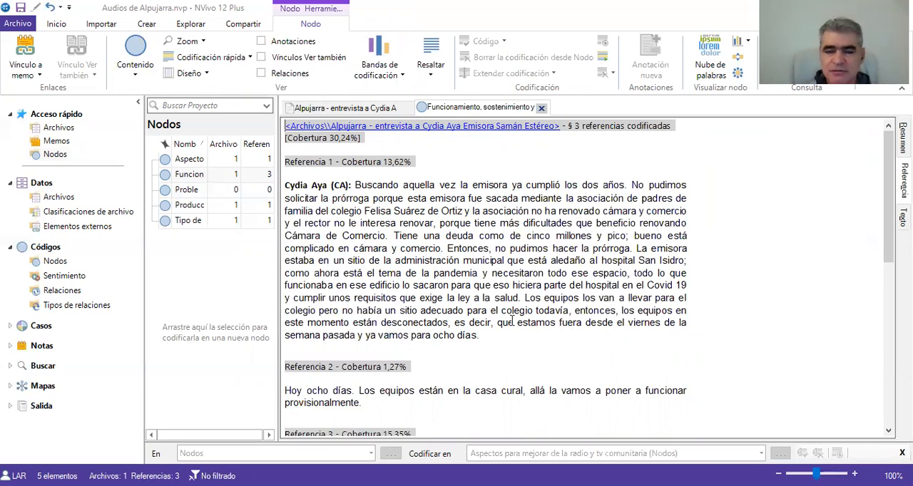
right_click(525, 173)
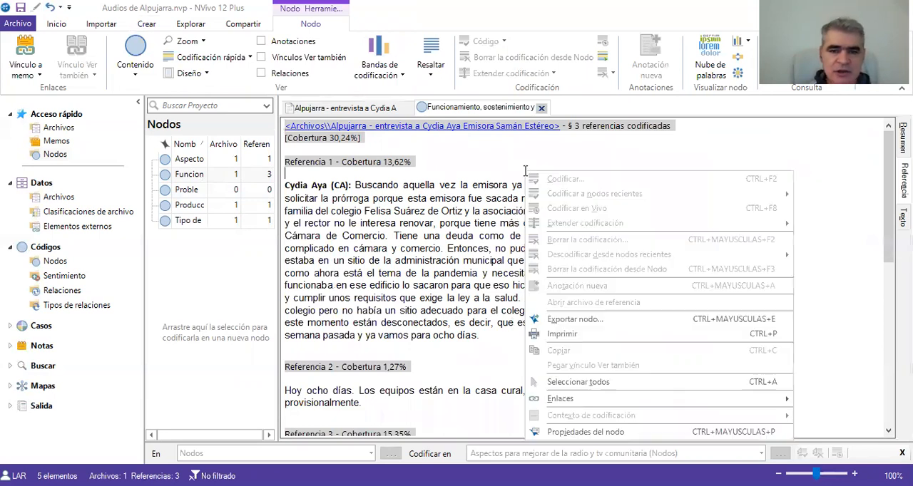
left_click(585, 325)
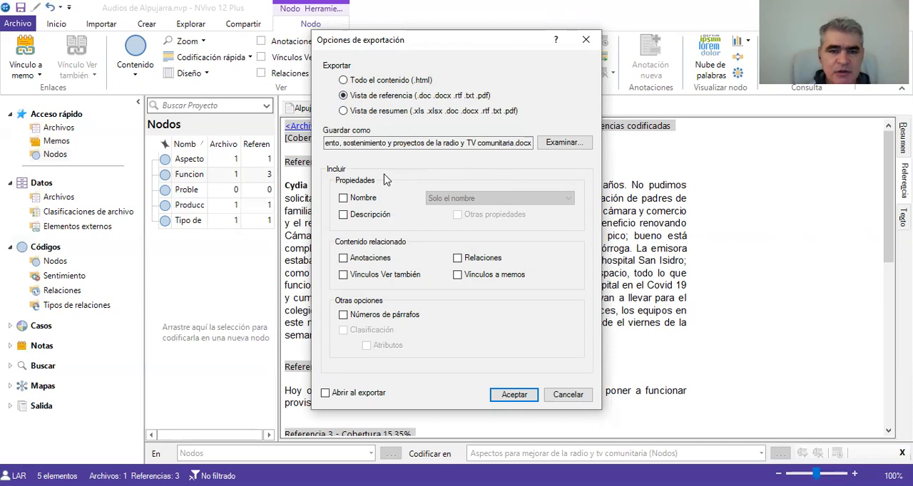
- Export the node's reference view with name, description, annotations, memo links and paragraph numbers, opening it on export and replacing the existing .docx file
left_click(344, 199)
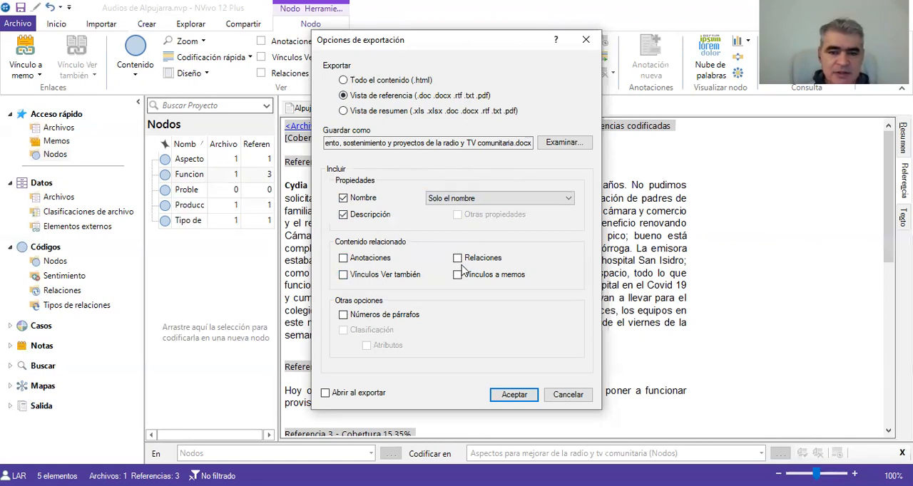
left_click(347, 261)
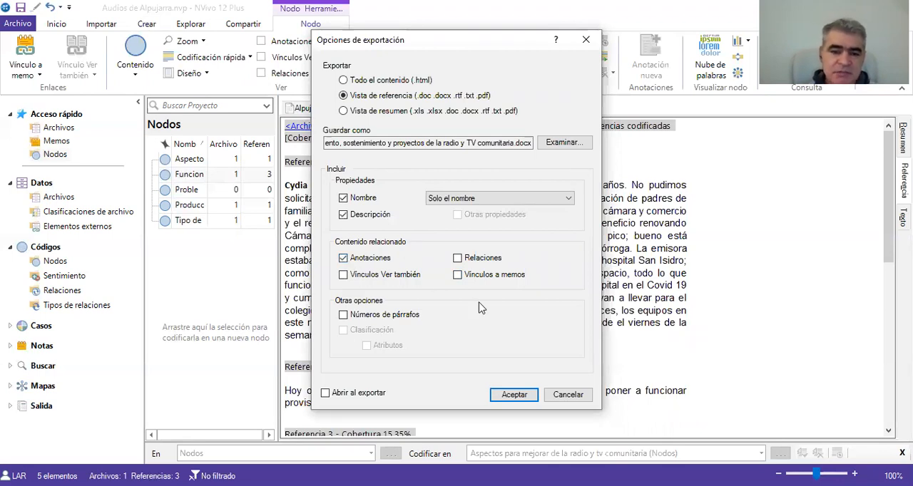
left_click(458, 276)
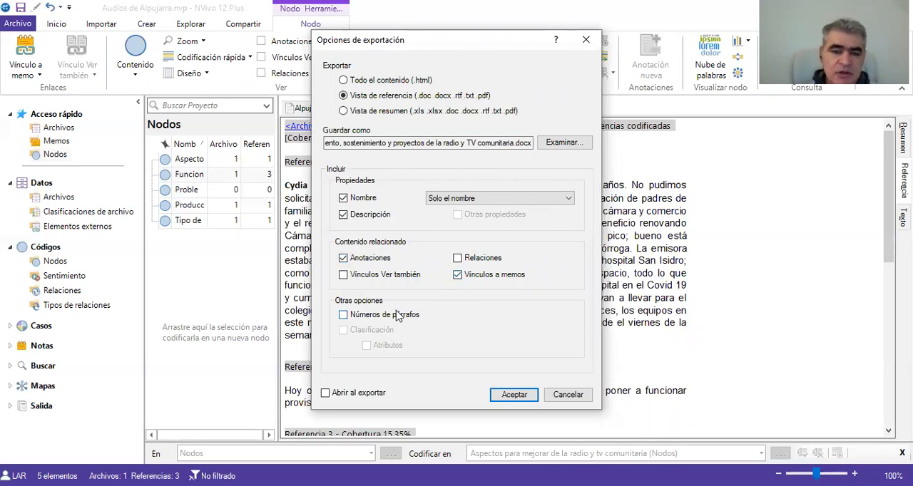
left_click(344, 316)
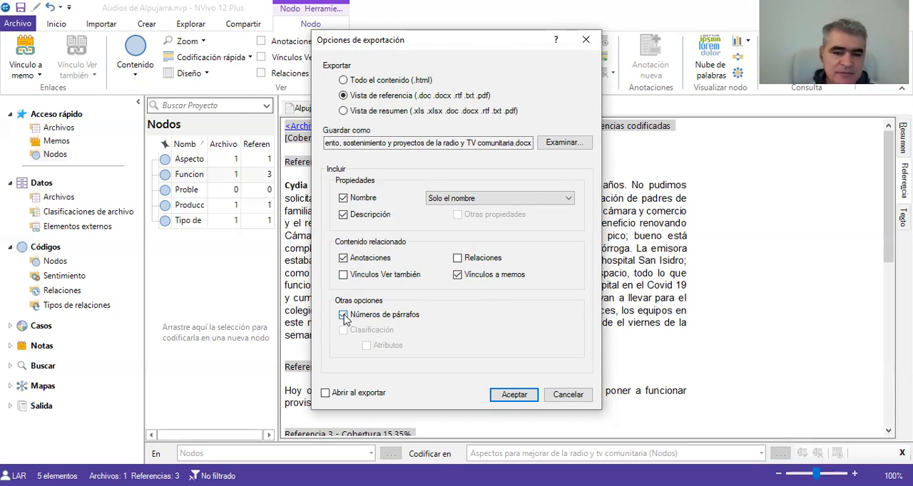
left_click(325, 394)
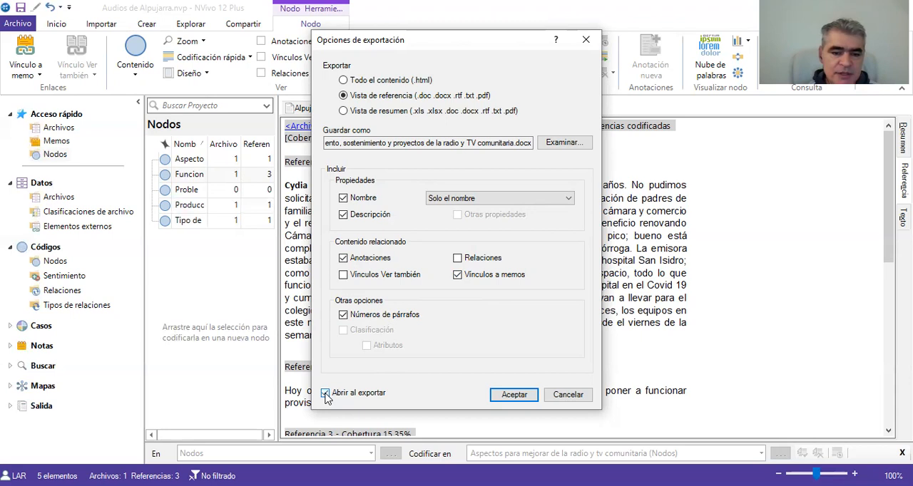
left_click(514, 397)
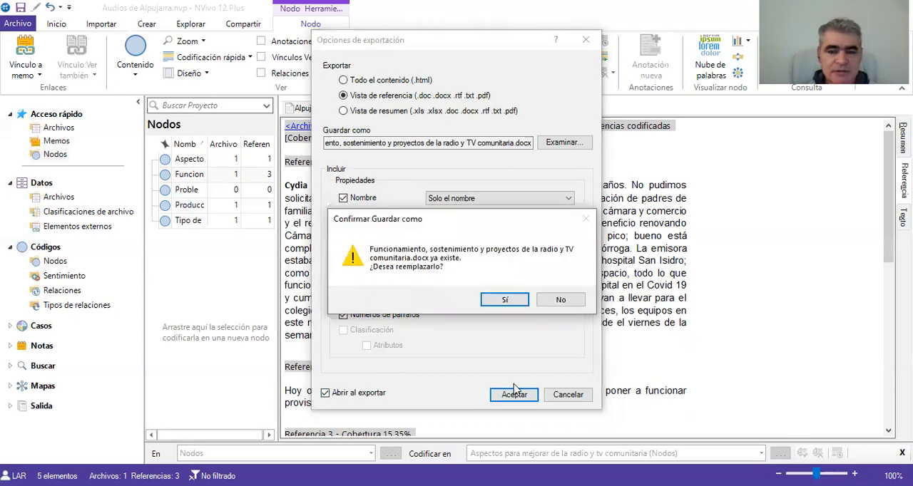
left_click(505, 300)
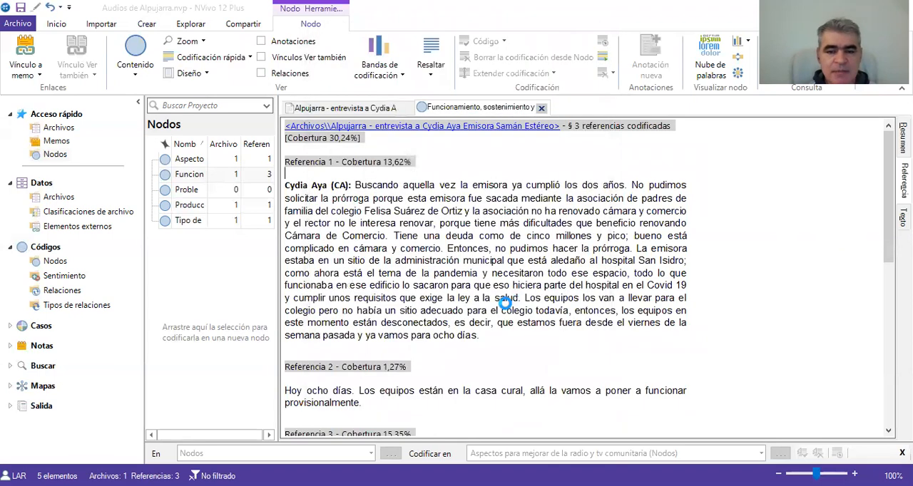